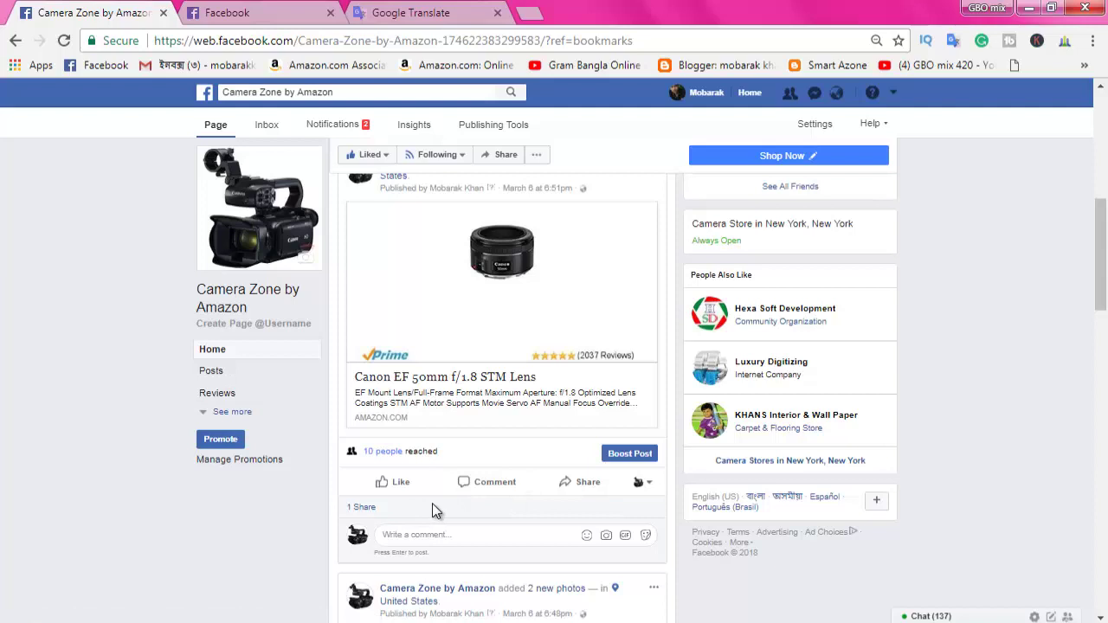
scroll(472, 433, "up", 1)
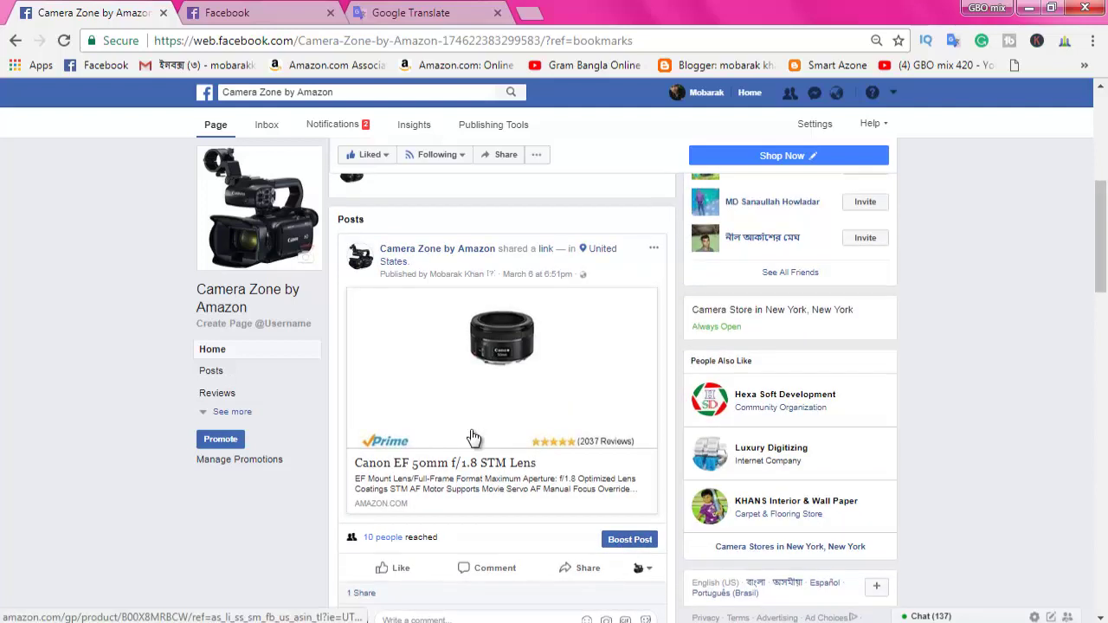
scroll(473, 437, "down", 8)
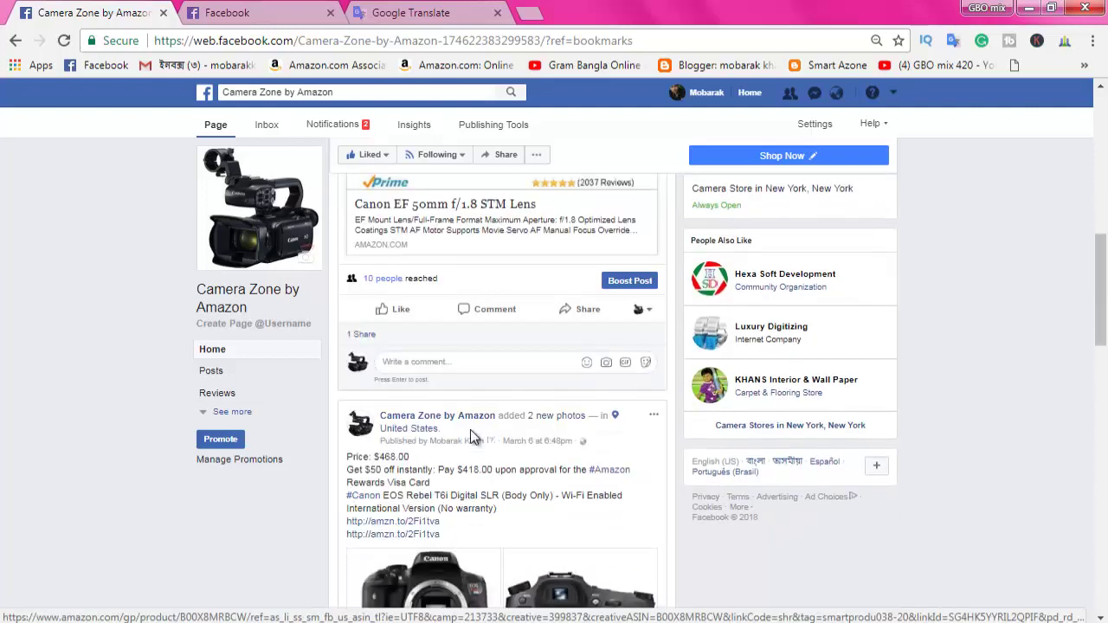
scroll(473, 437, "up", 1)
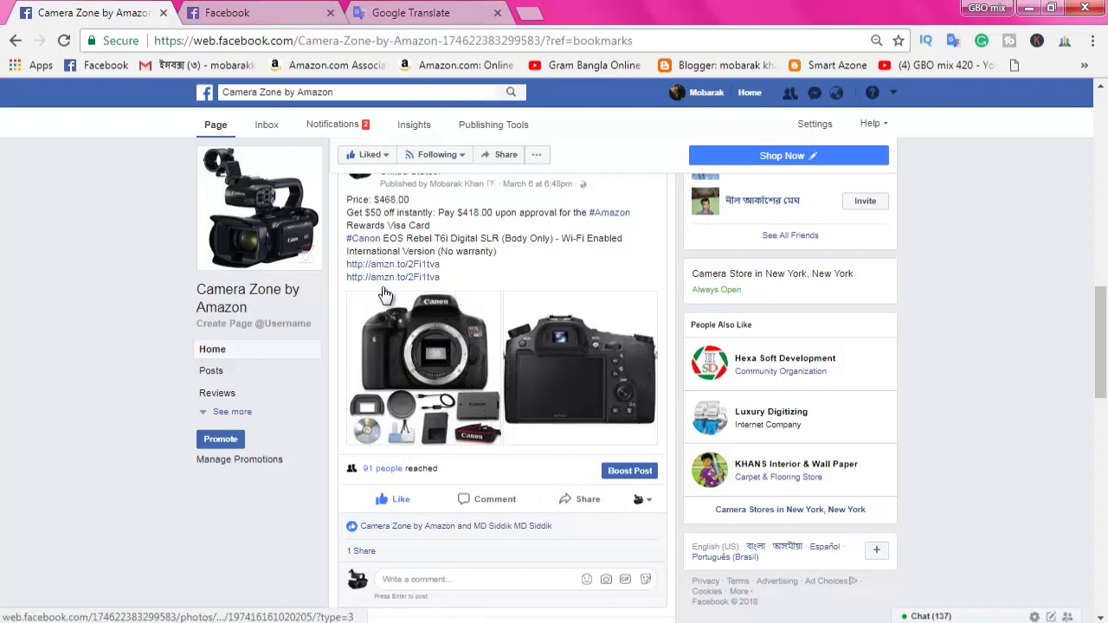
Search Facebook for the suggested phrase "amazon products shopping usa" and show only the matching groups.
left_click(295, 92)
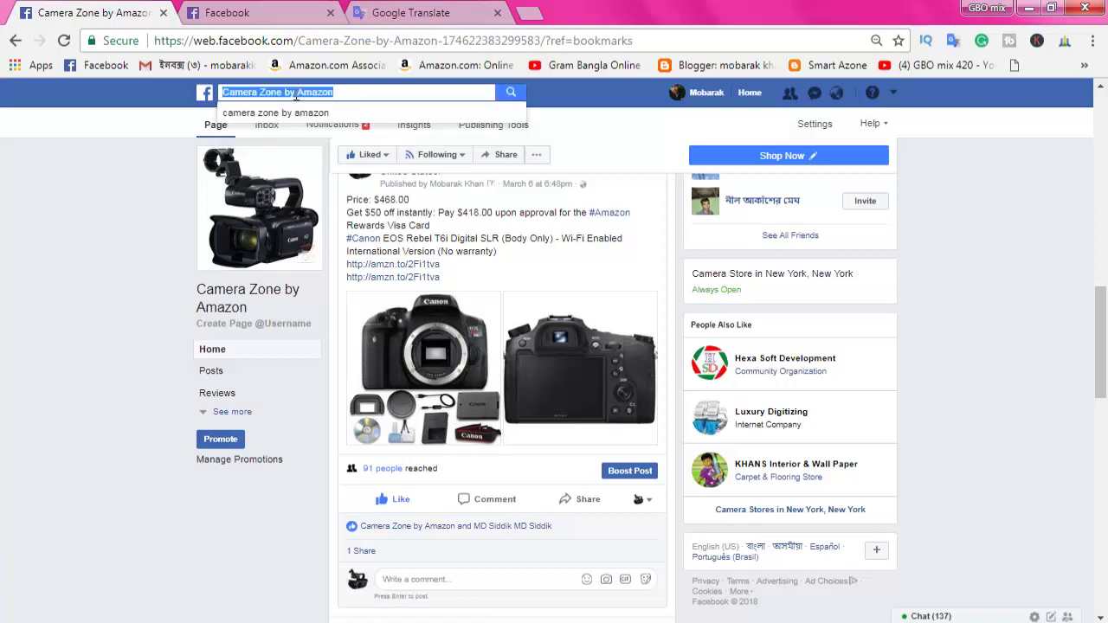
double_click(263, 93)
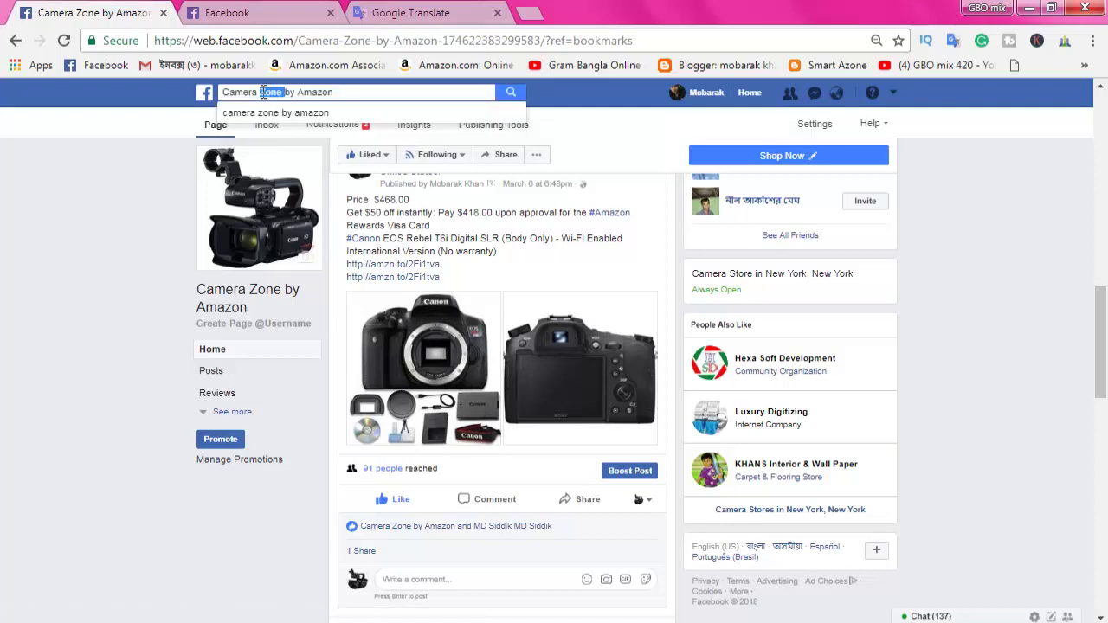
left_click_drag(225, 92, 294, 93)
key("BackSpace")
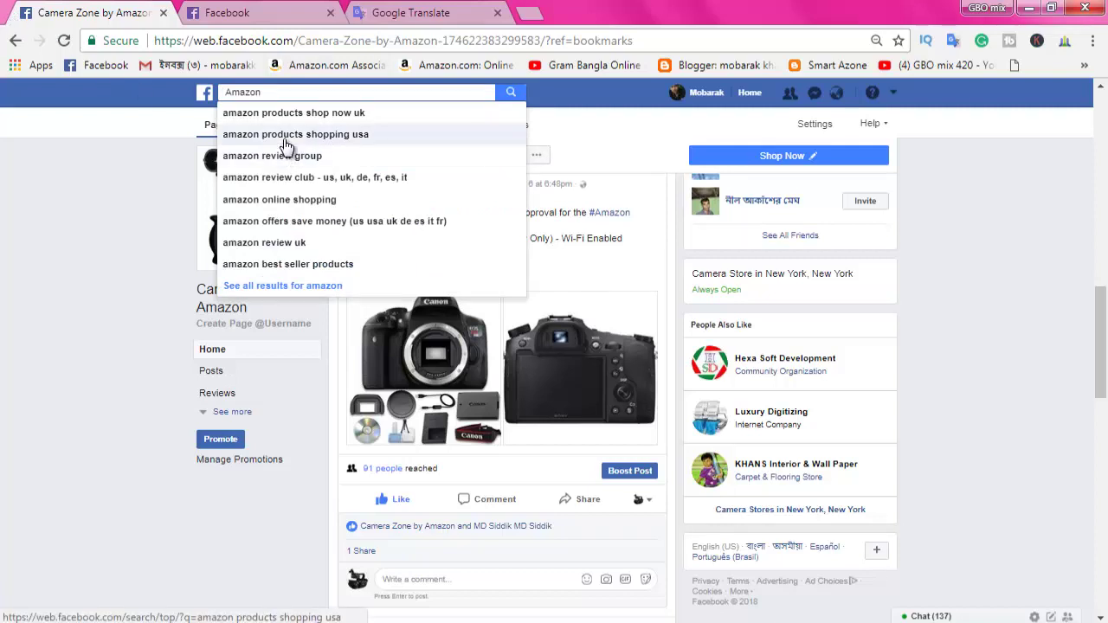
left_click(287, 139)
left_click(664, 124)
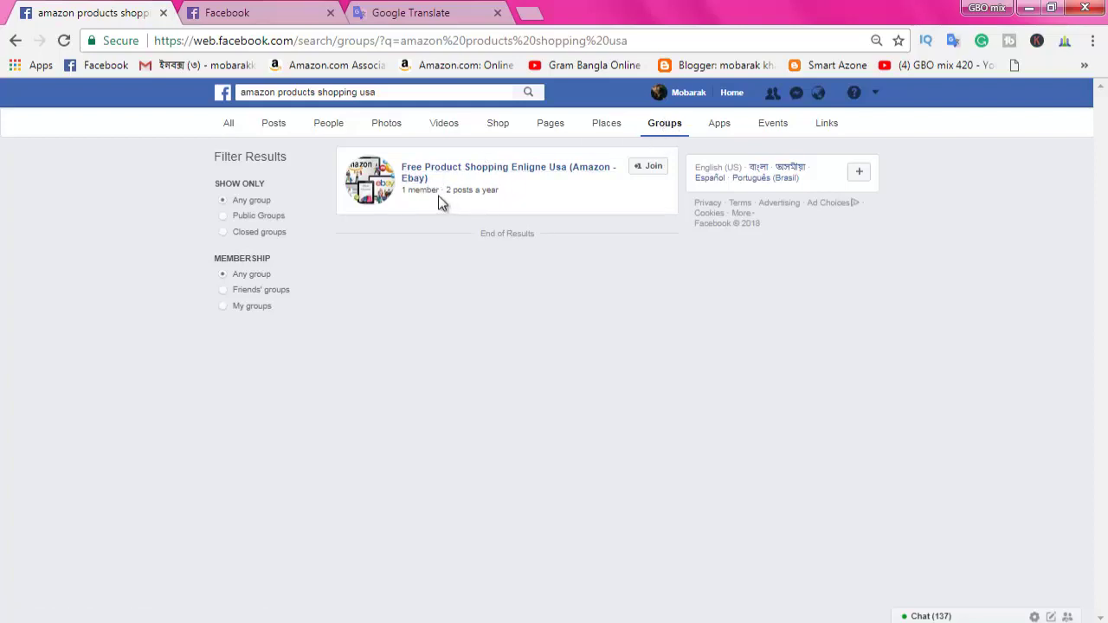
Change the group search to the suggested phrase "amazon usa".
left_click(319, 92)
left_click(319, 93)
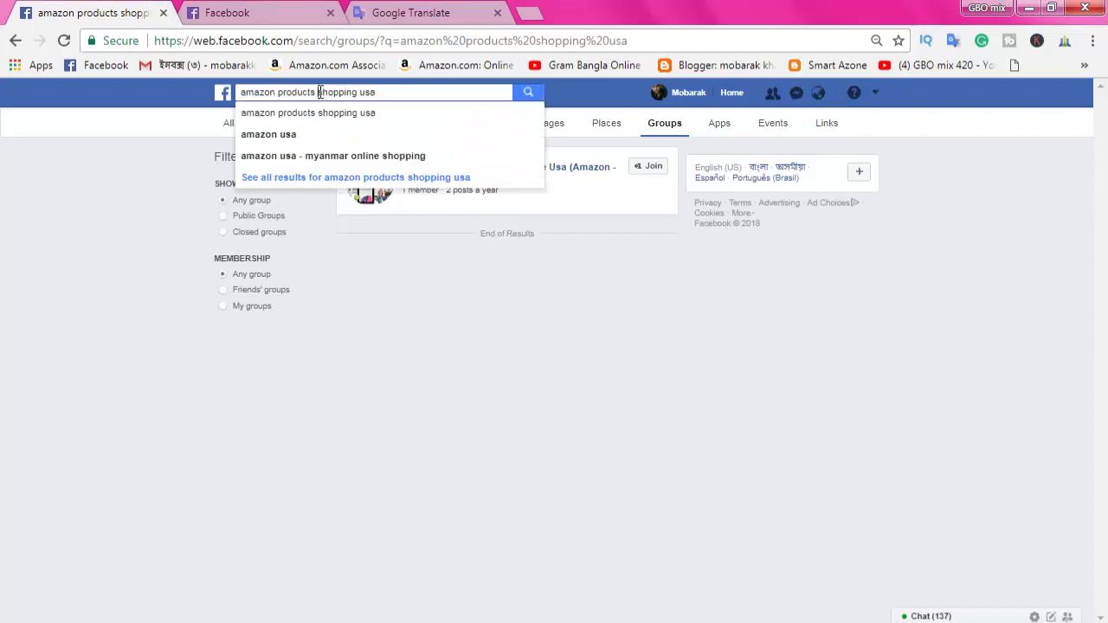
left_click(283, 141)
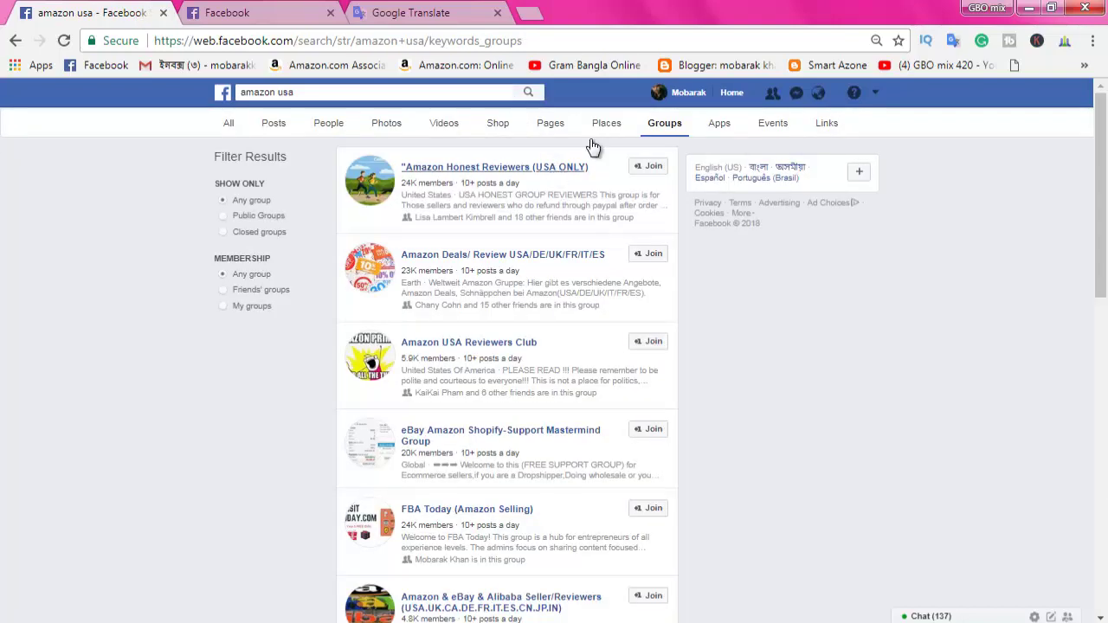
Examine the list of "amazon usa" groups, checking their names, member numbers, posting activity and membership status.
scroll(532, 433, "down", 3)
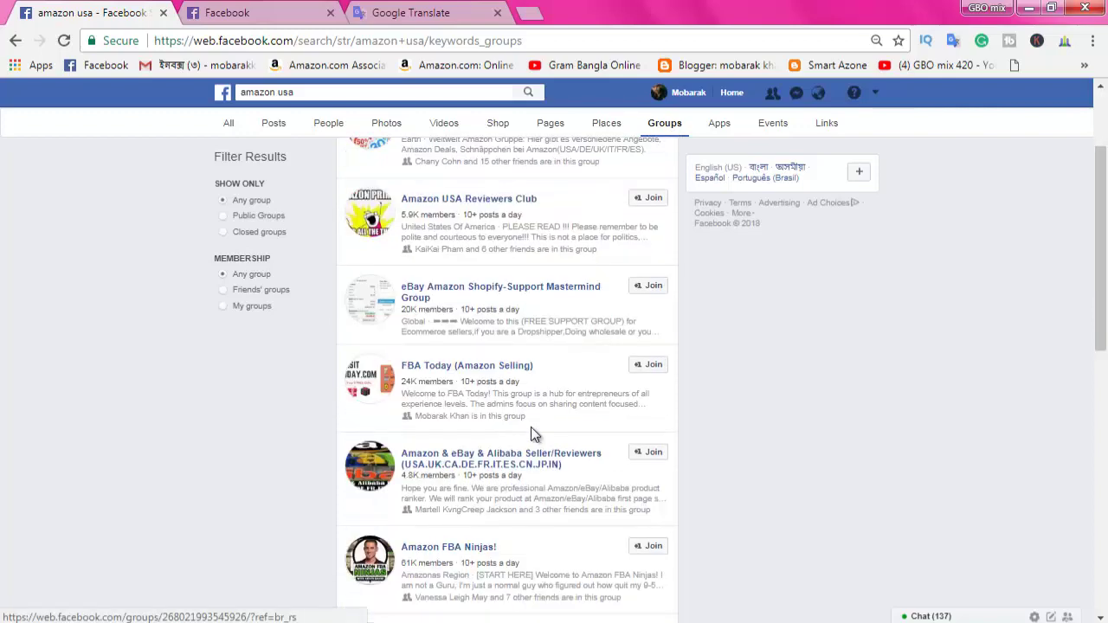
scroll(532, 434, "up", 4)
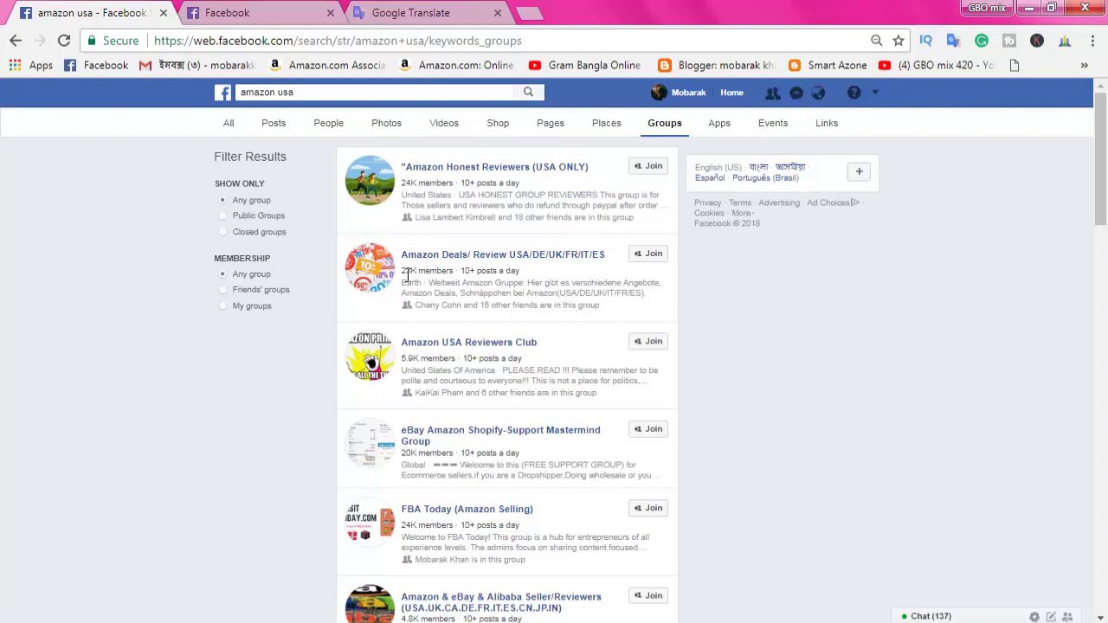
scroll(457, 531, "down", 12)
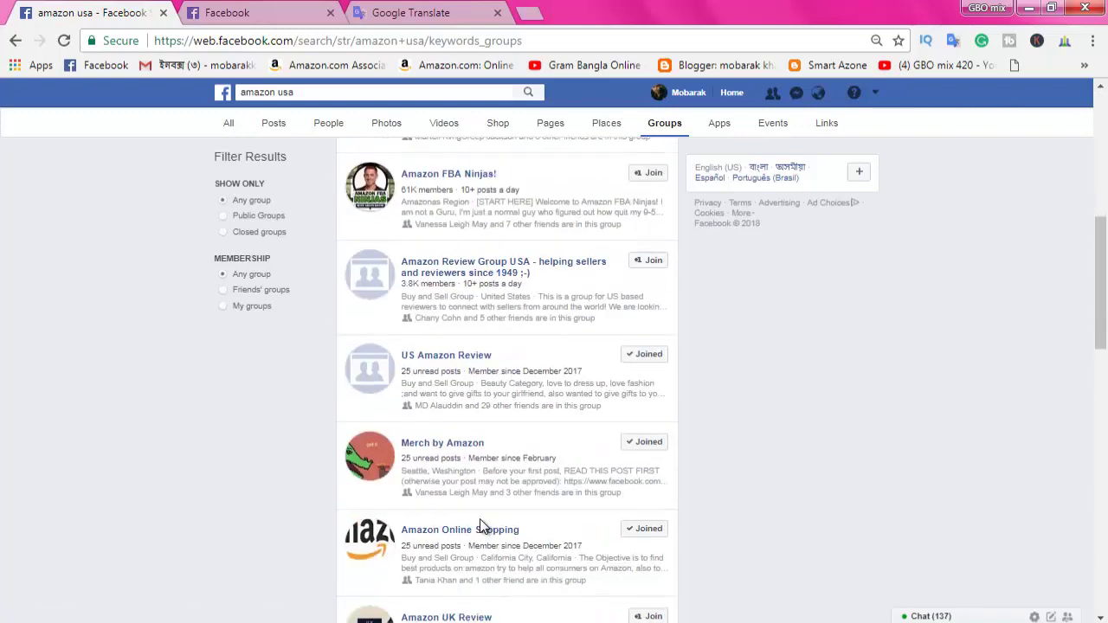
scroll(482, 524, "down", 10)
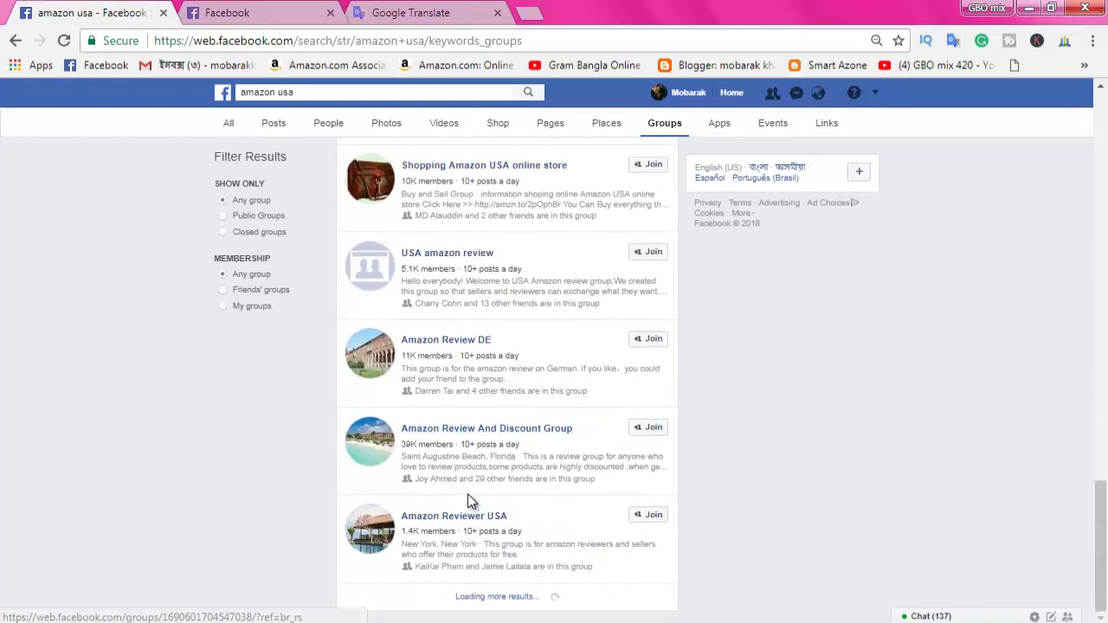
scroll(462, 497, "up", 15)
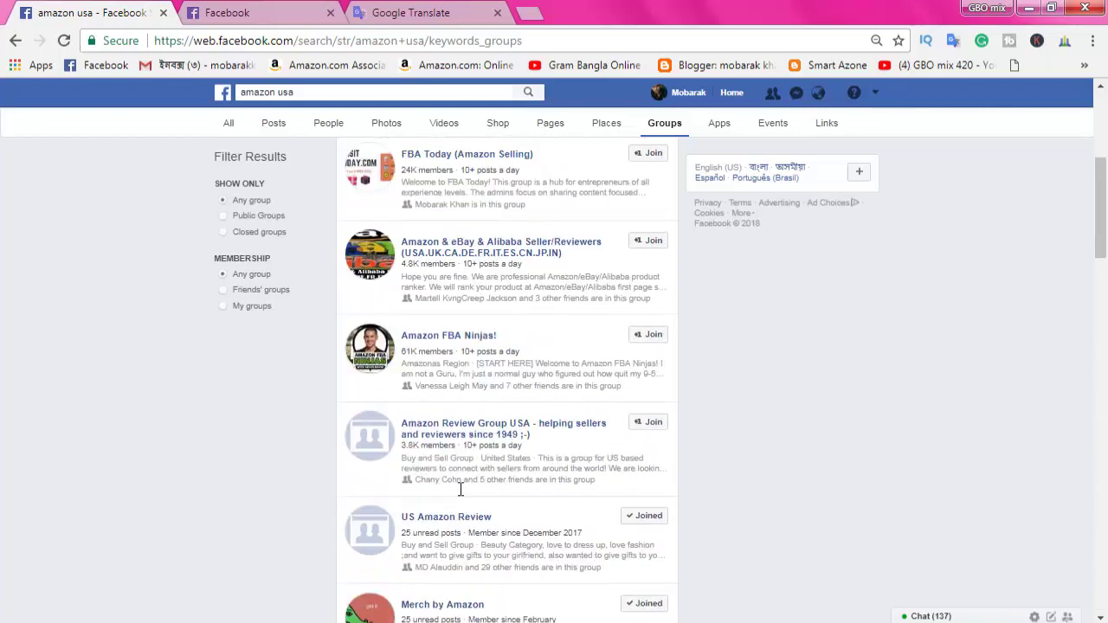
scroll(460, 491, "up", 2)
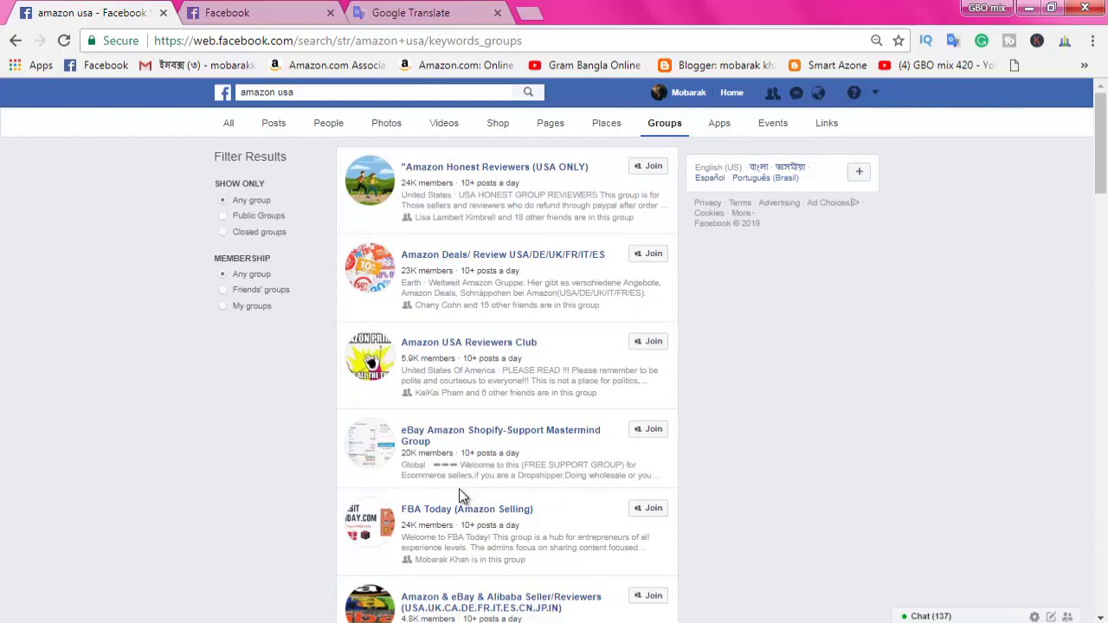
scroll(459, 496, "down", 1)
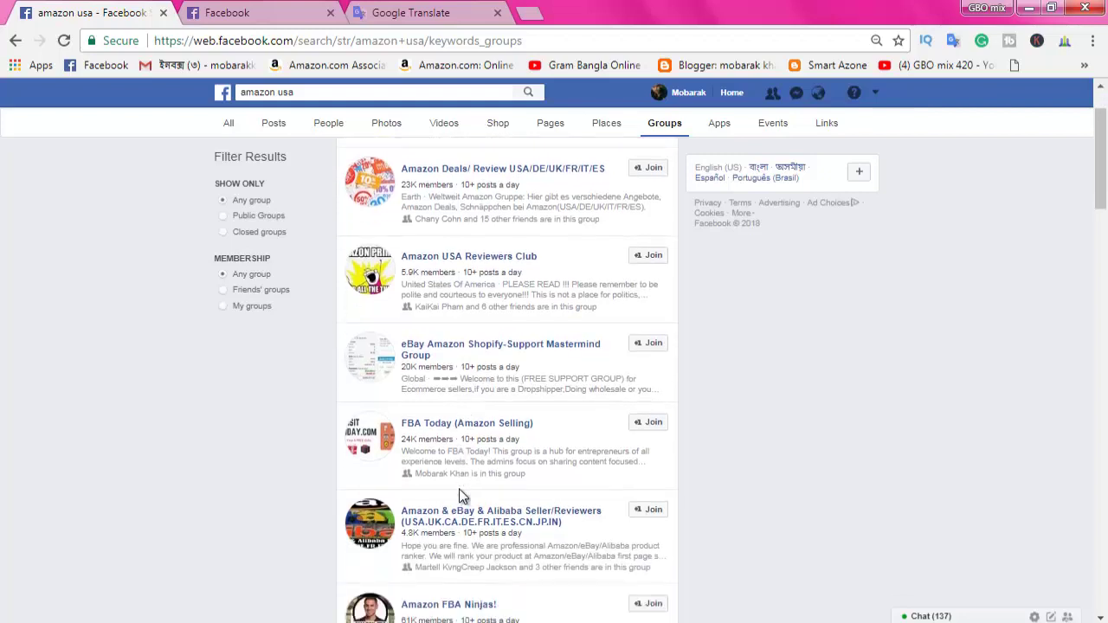
scroll(460, 495, "down", 2)
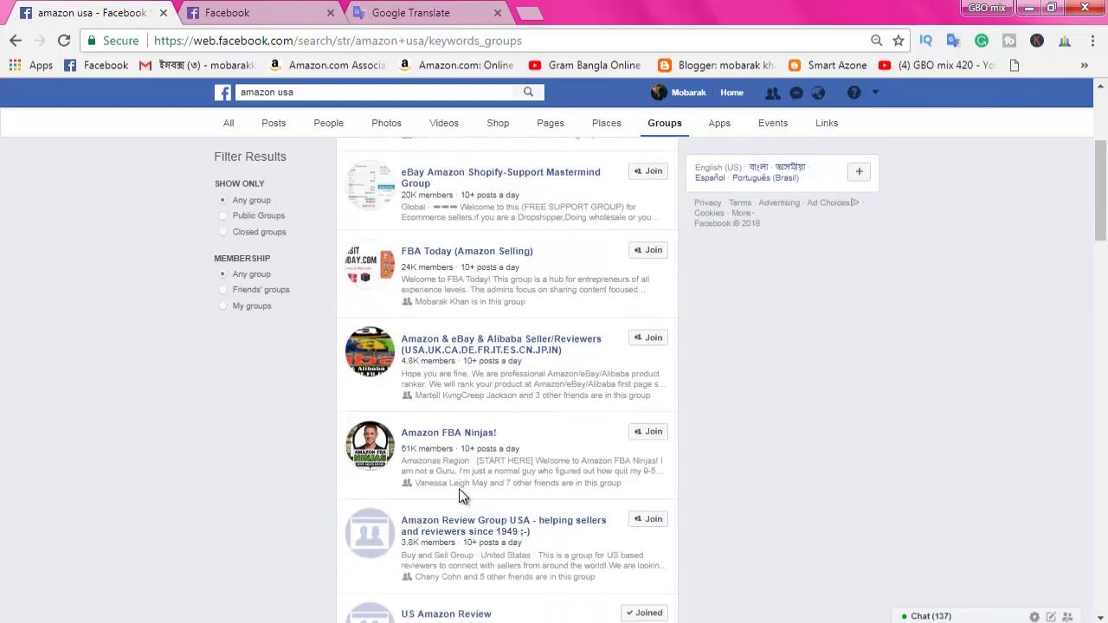
scroll(460, 496, "down", 2)
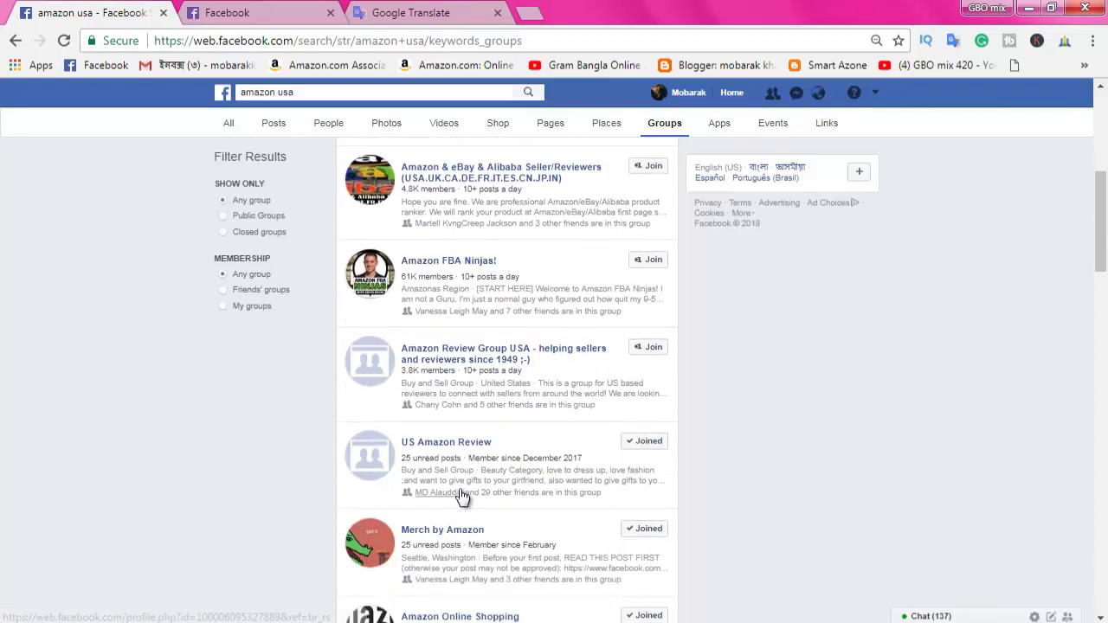
scroll(460, 489, "down", 1)
scroll(461, 489, "down", 1)
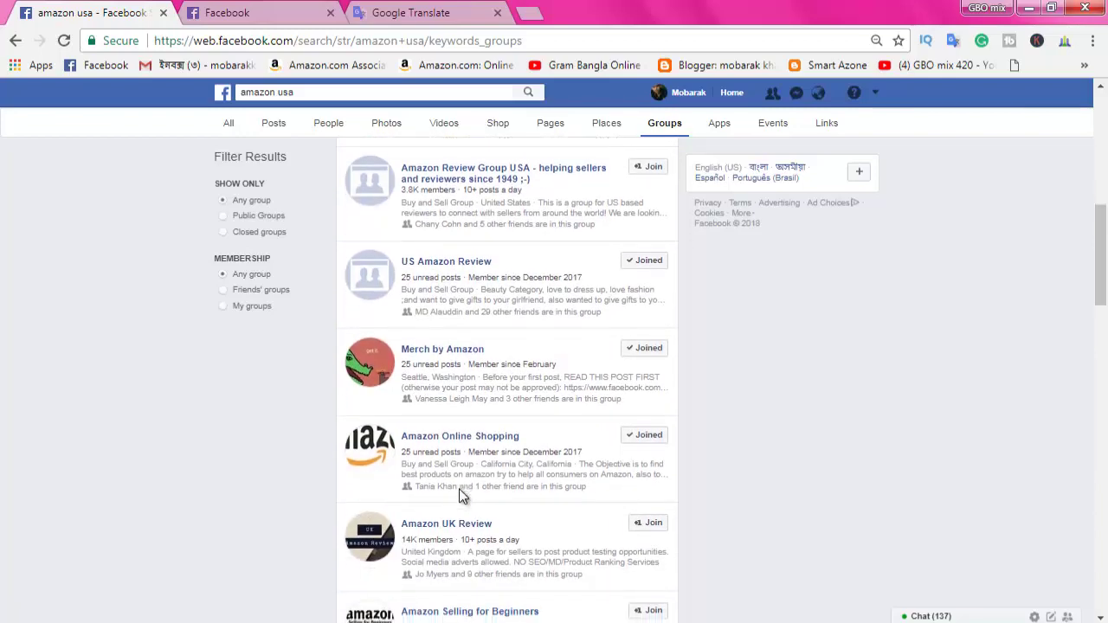
scroll(460, 491, "down", 2)
scroll(459, 490, "down", 4)
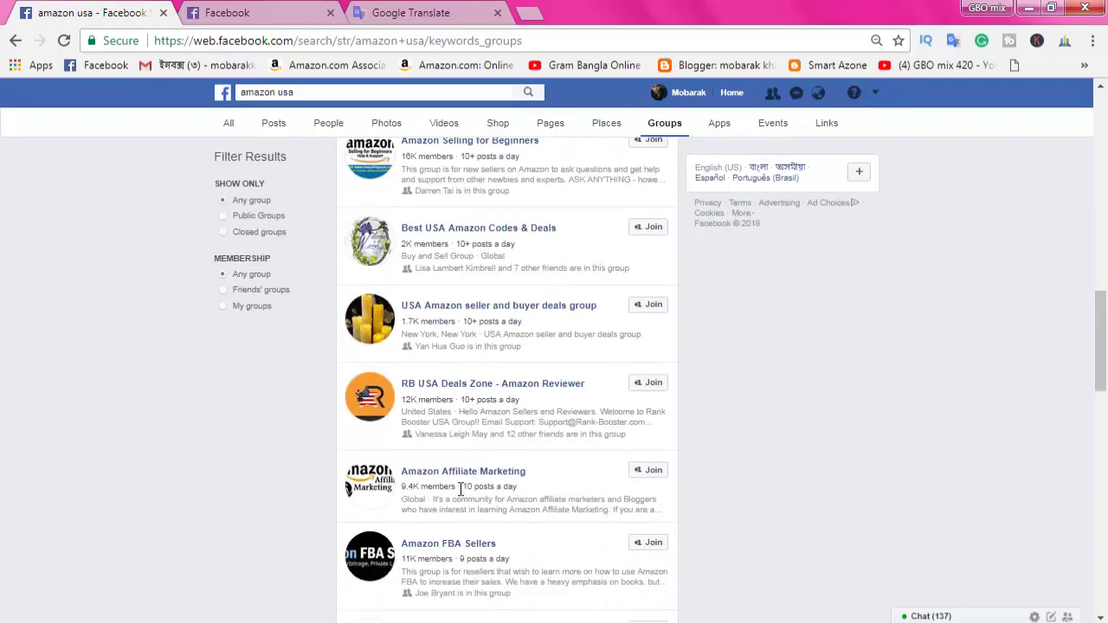
scroll(459, 490, "up", 3)
scroll(461, 496, "up", 10)
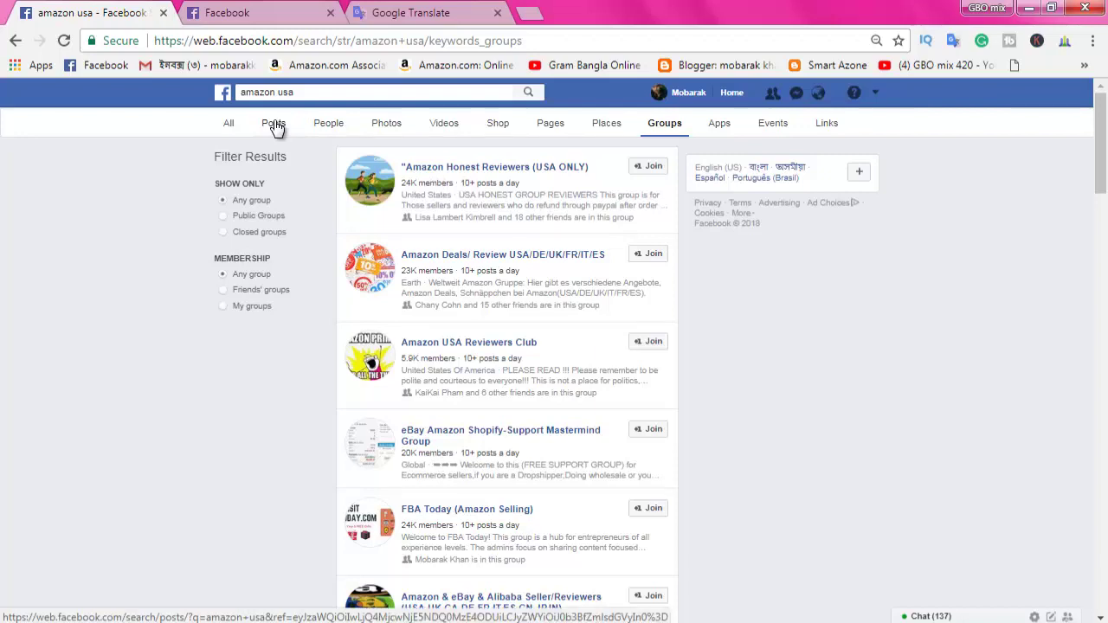
Return to the full results for "amazon products shopping usa" and look through the matching pages and public posts.
left_click(14, 42)
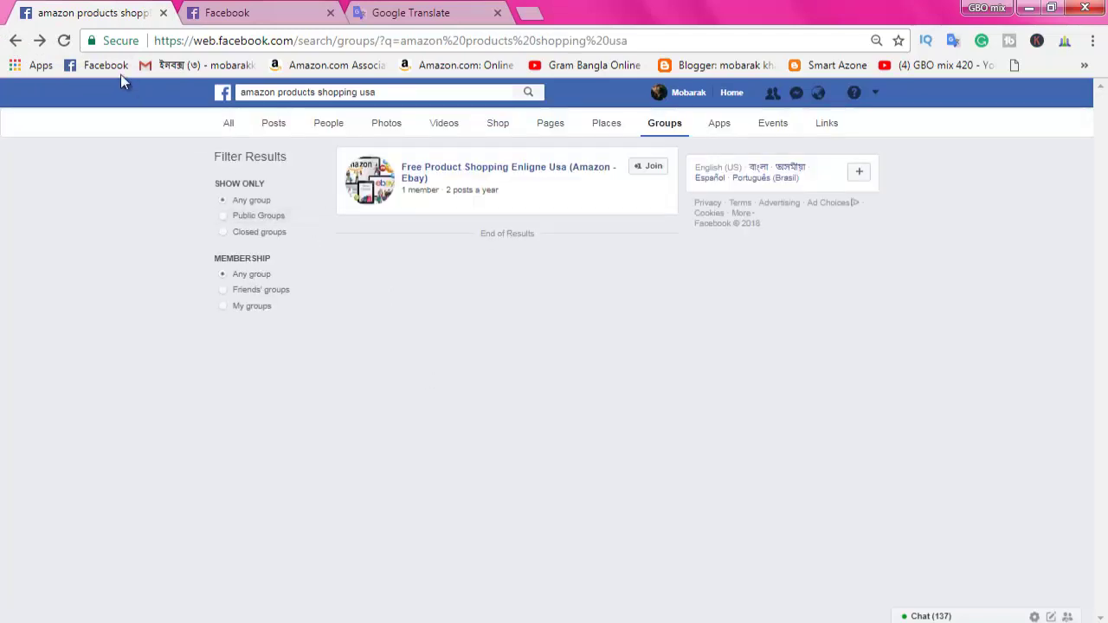
left_click(19, 42)
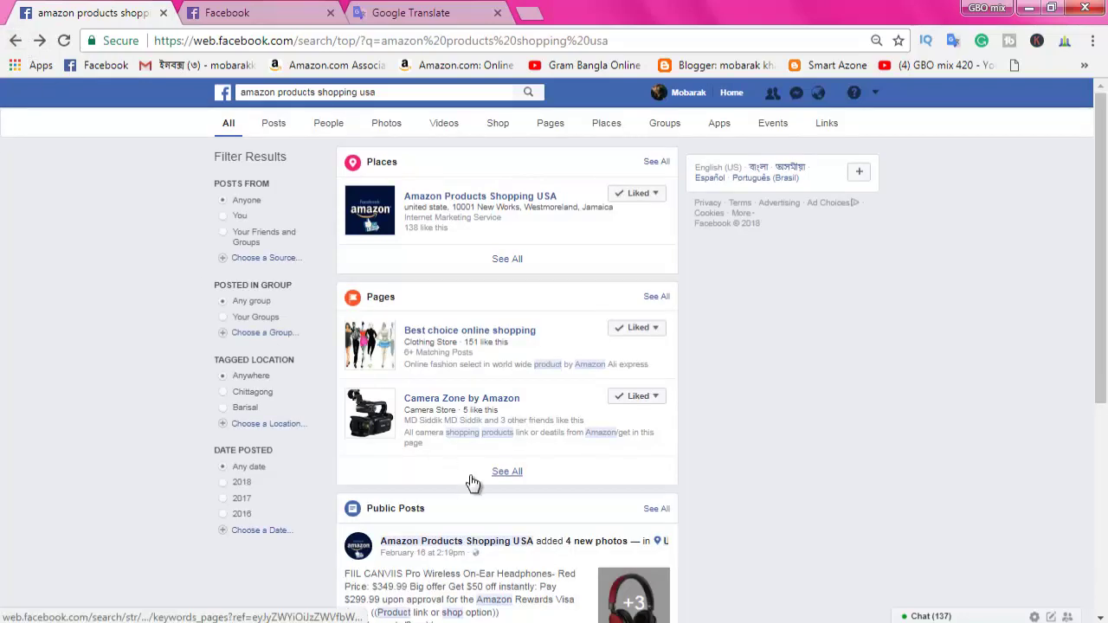
scroll(472, 482, "down", 3)
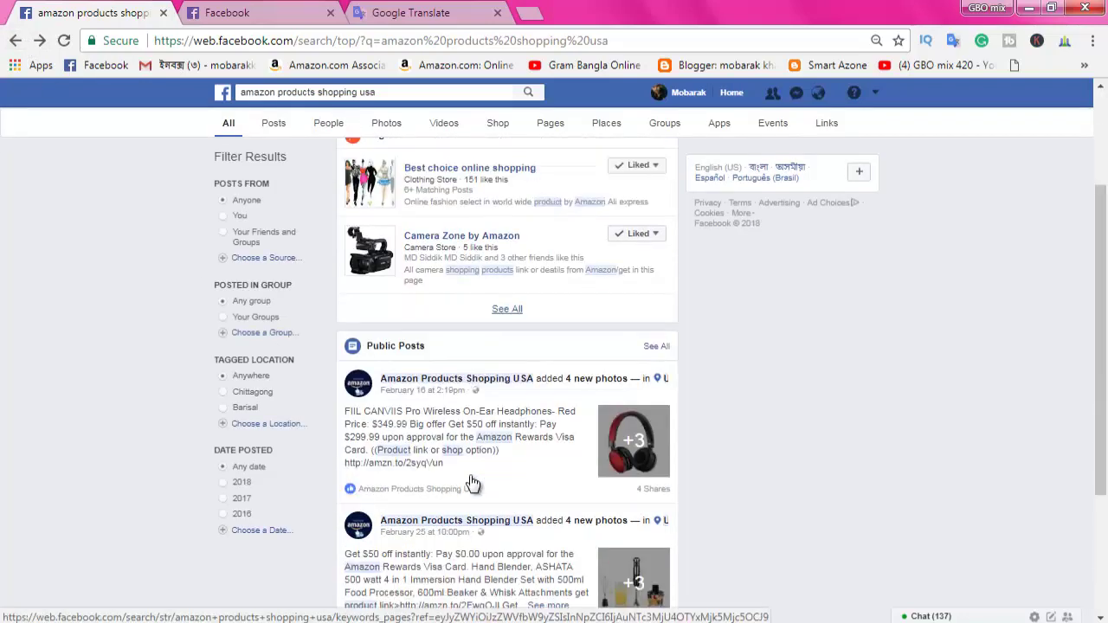
scroll(472, 482, "down", 1)
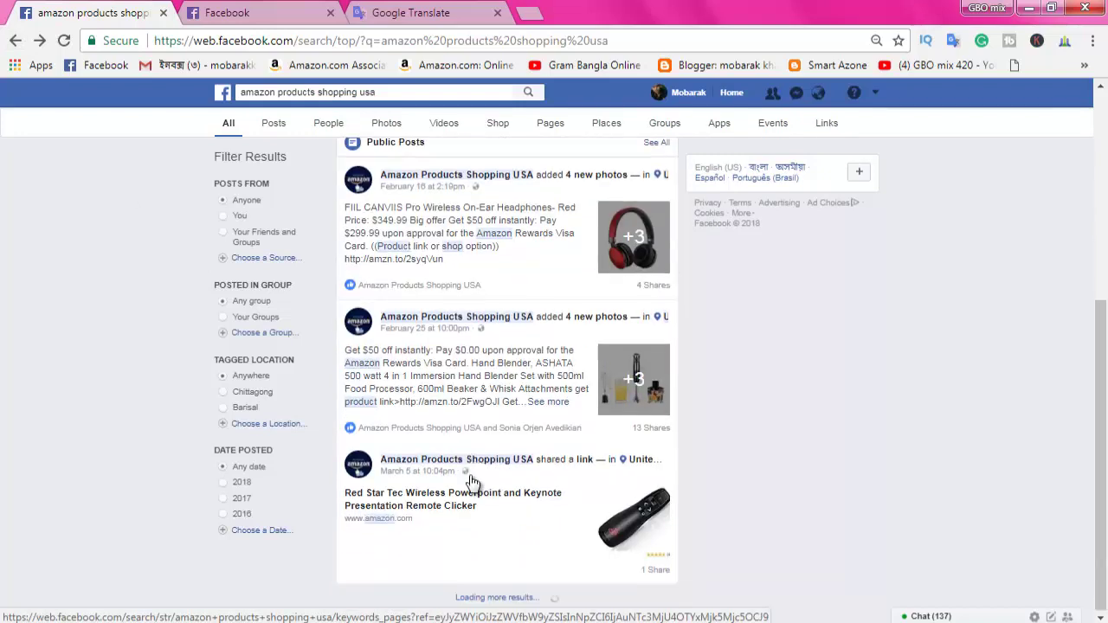
Go back to the news feed and open the Camera Zone by Amazon page from there.
left_click(18, 40)
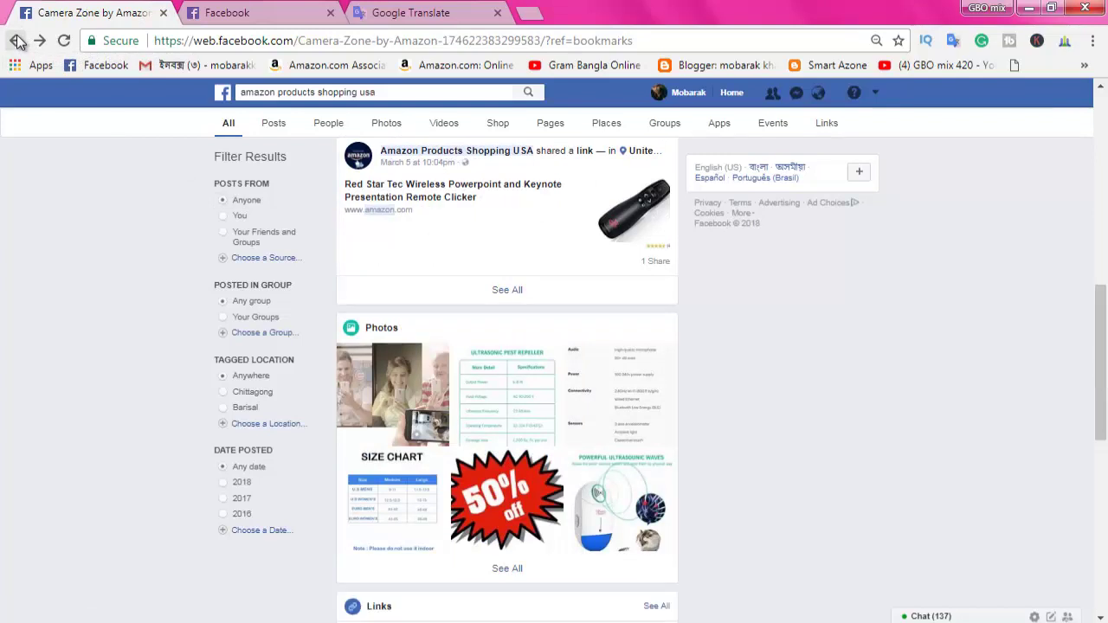
left_click(17, 41)
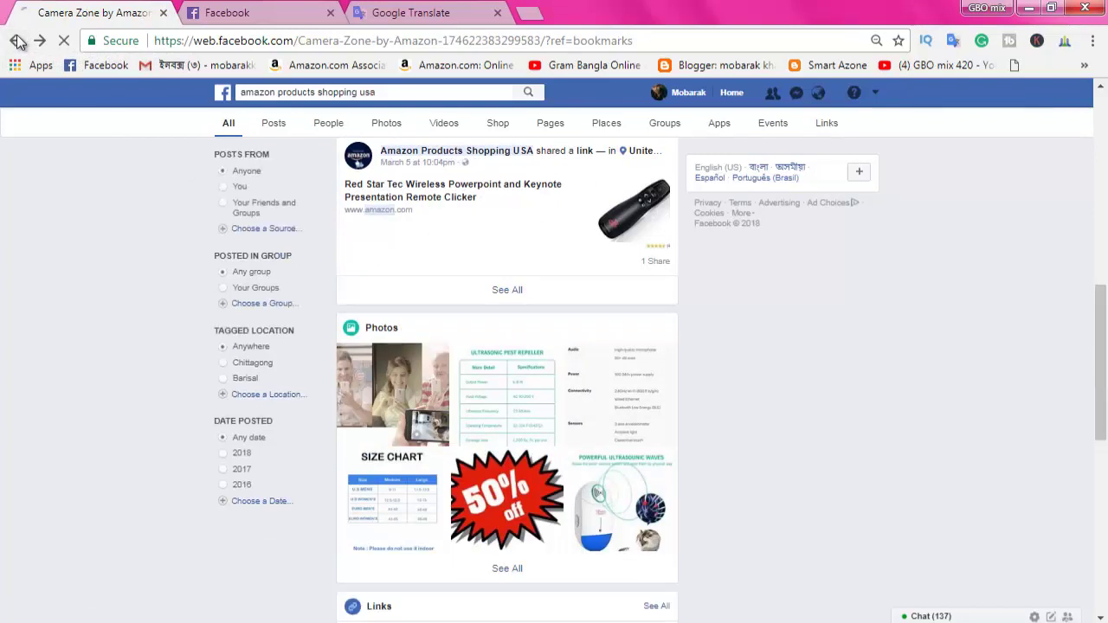
left_click(17, 41)
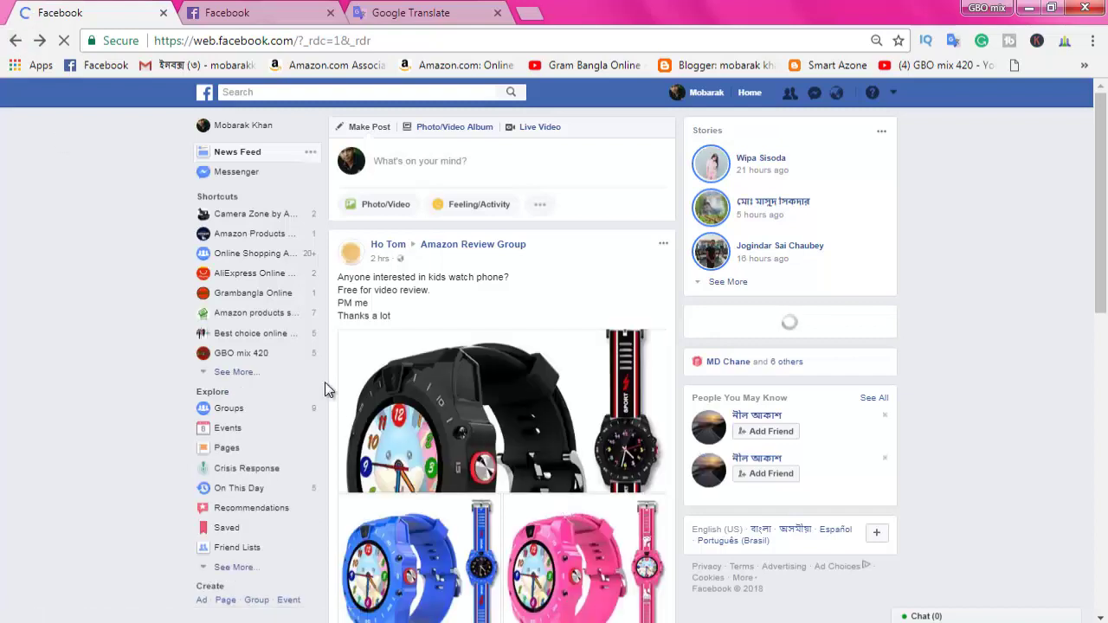
left_click(232, 221)
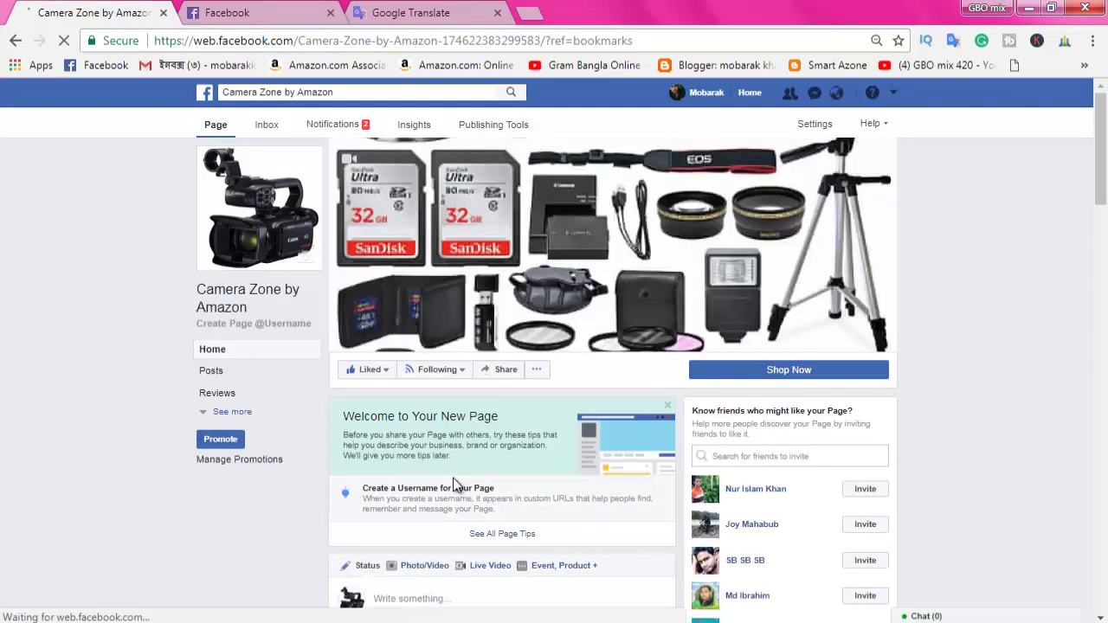
Review the page's Canon EF 50mm lens link post and Canon EOS Rebel T6i photo post.
scroll(453, 485, "down", 1)
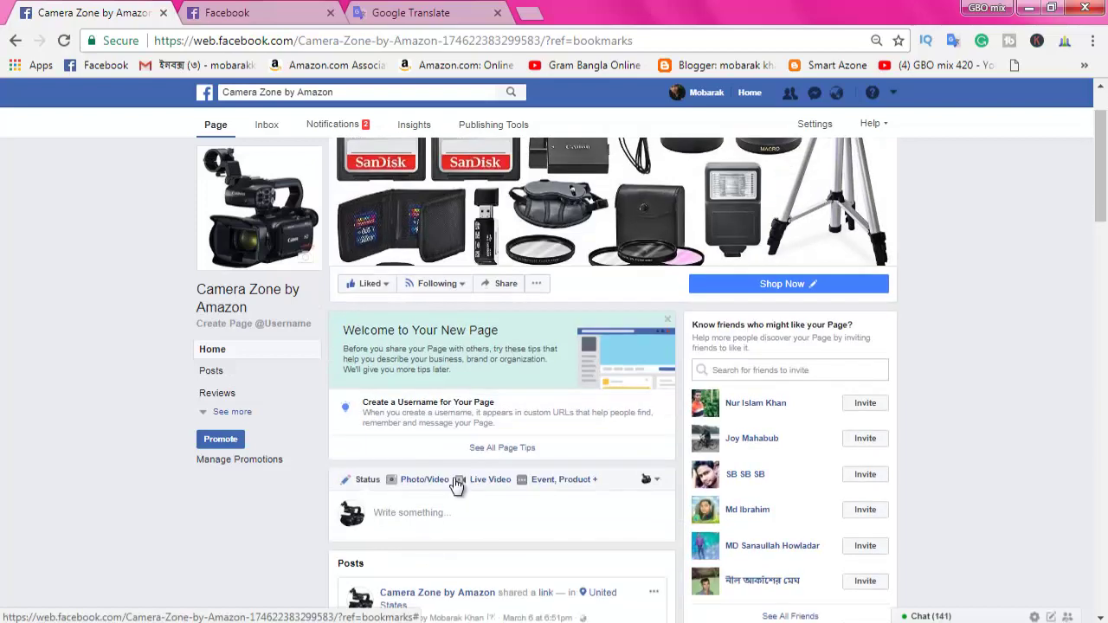
scroll(457, 484, "down", 3)
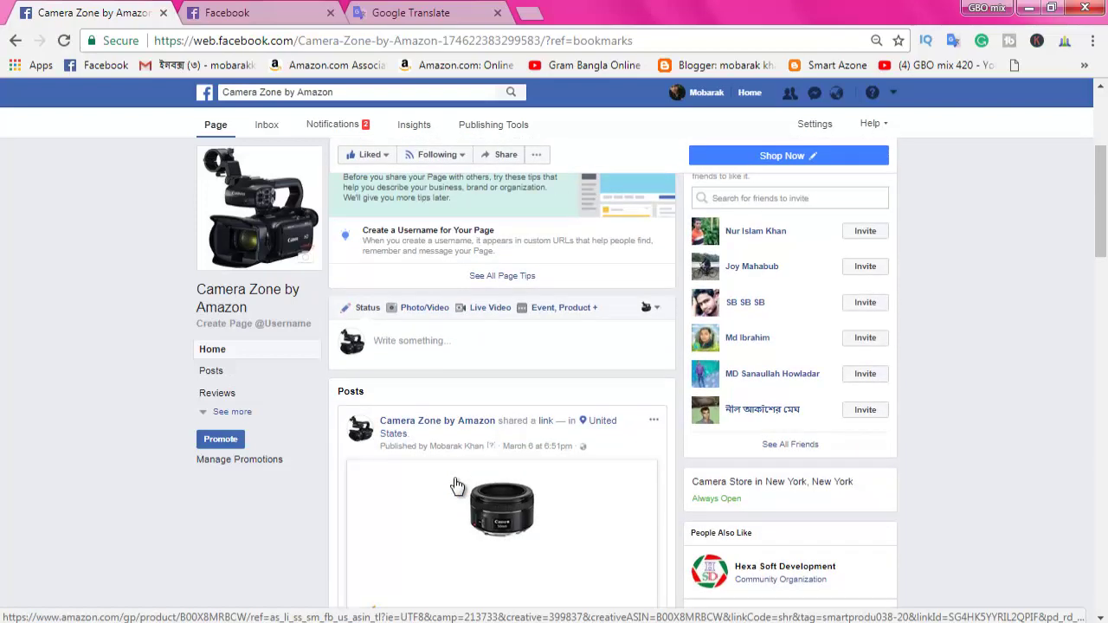
scroll(457, 486, "down", 1)
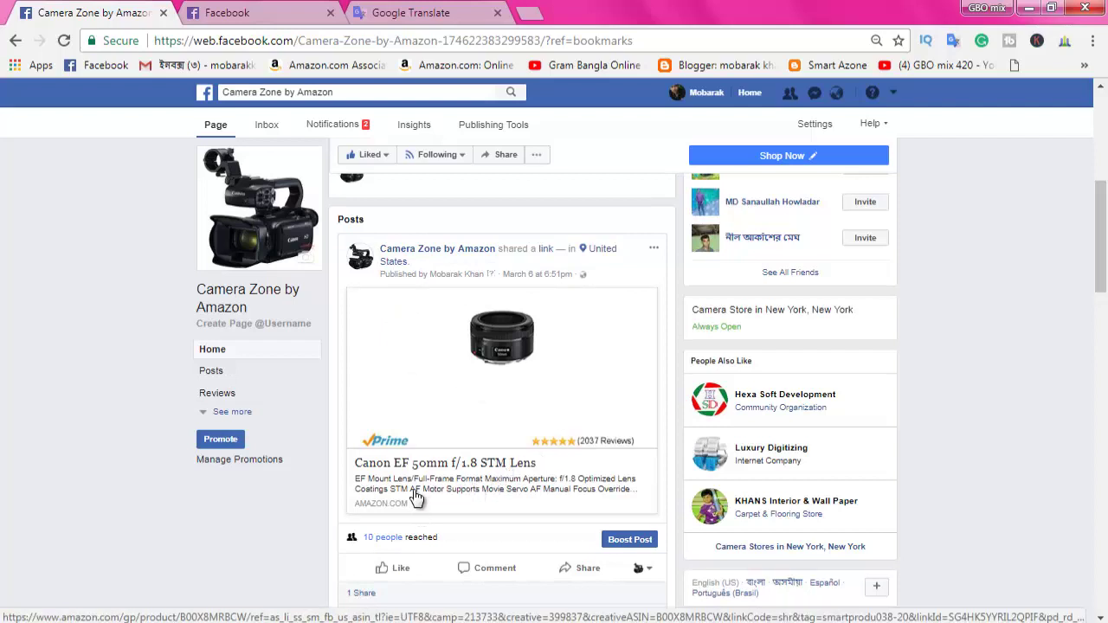
scroll(408, 385, "up", 1)
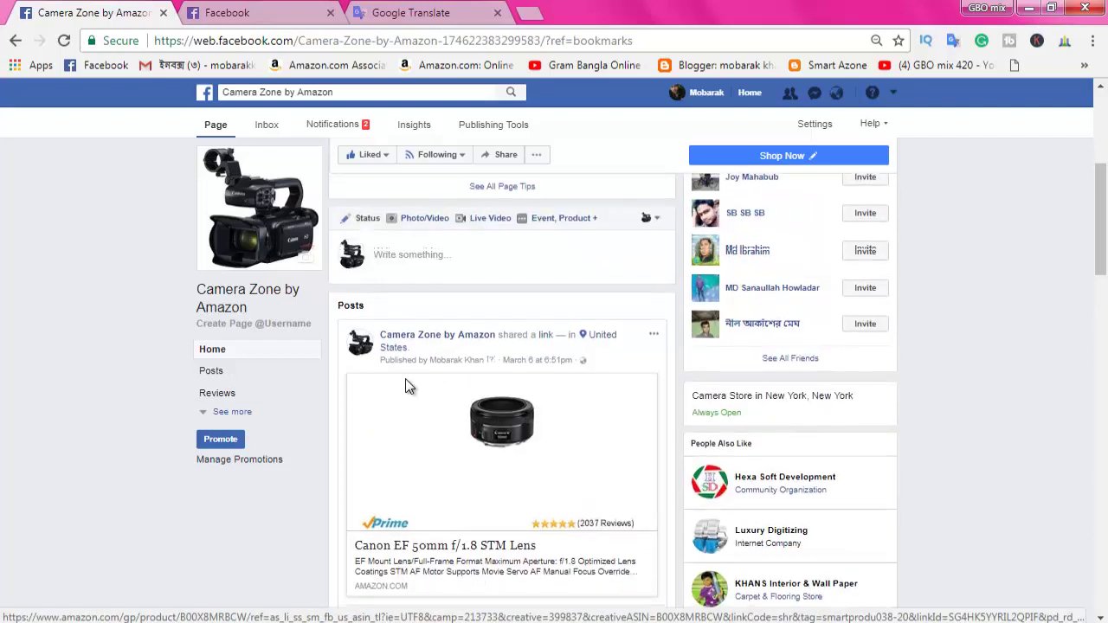
scroll(408, 385, "down", 7)
scroll(410, 387, "up", 1)
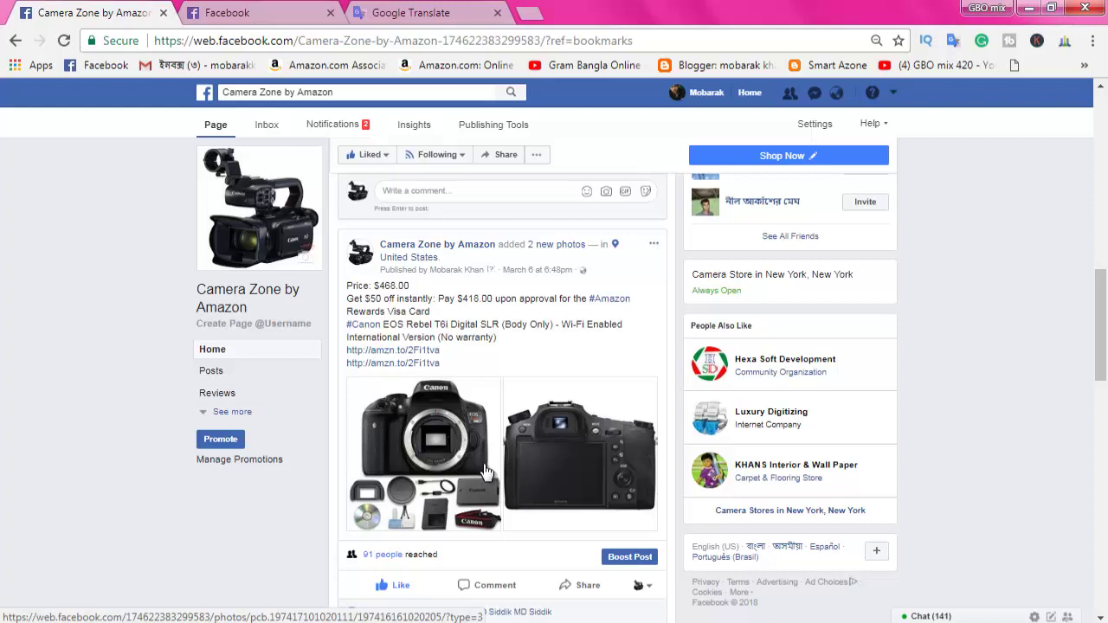
scroll(485, 472, "down", 1)
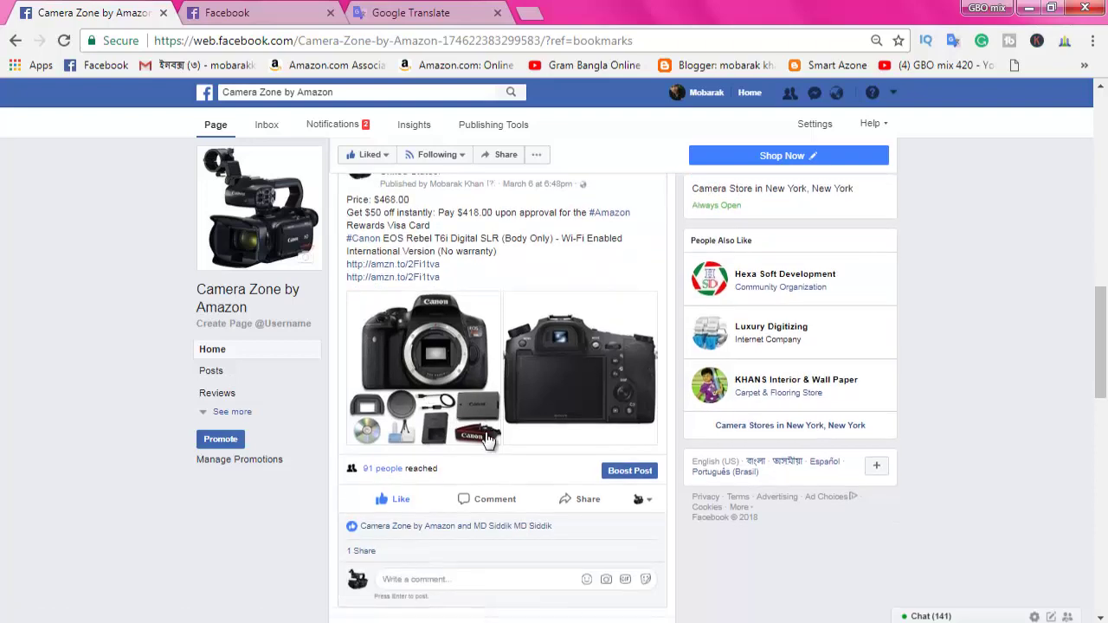
Return from the Camera Zone by Amazon page to the "amazon usa" groups list and examine the groups' sizes, posting activity and membership status.
scroll(412, 369, "up", 2)
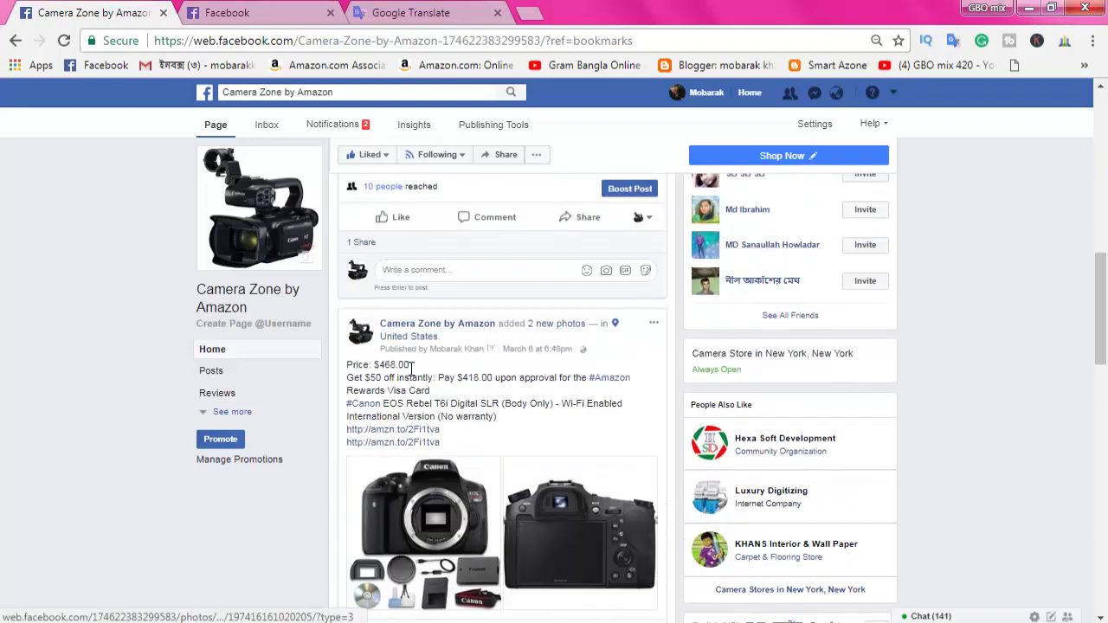
scroll(412, 369, "down", 2)
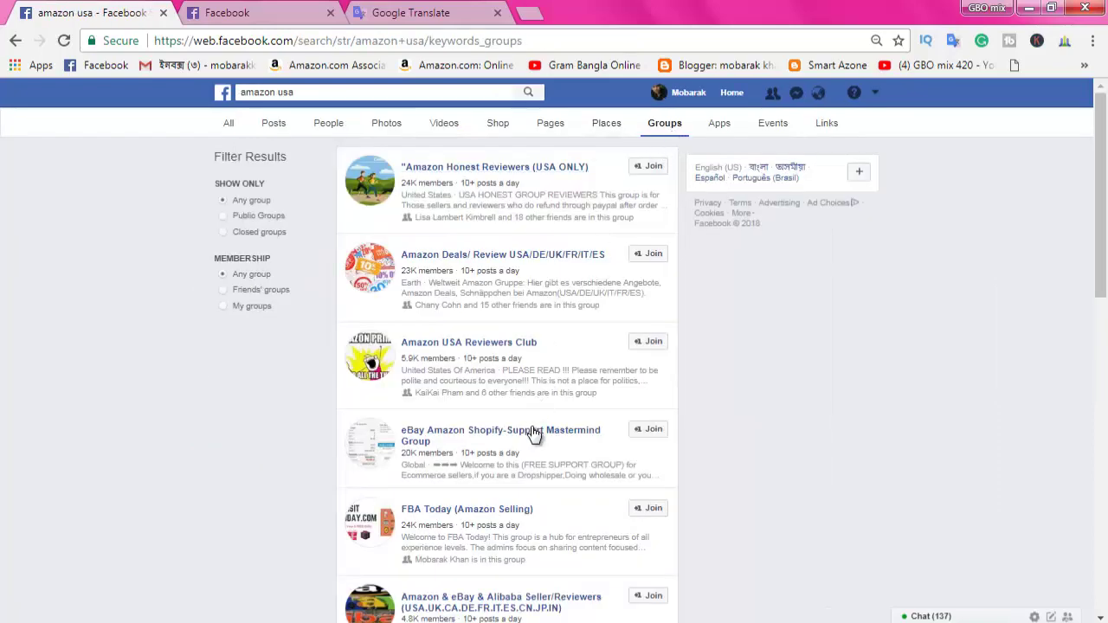
scroll(533, 433, "down", 4)
scroll(532, 439, "up", 1)
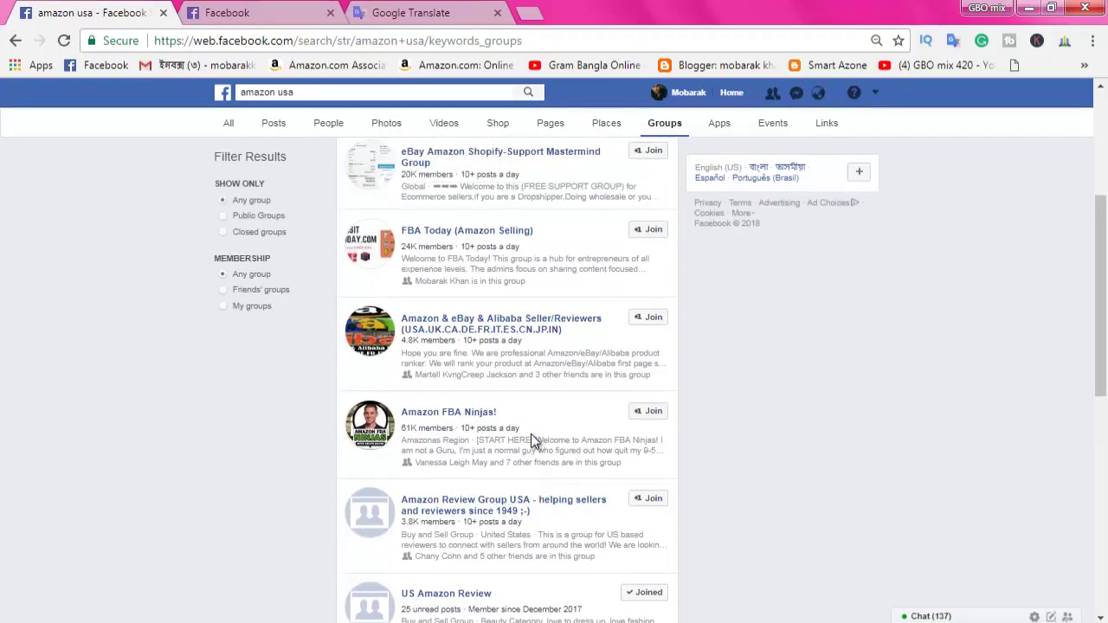
scroll(530, 434, "up", 3)
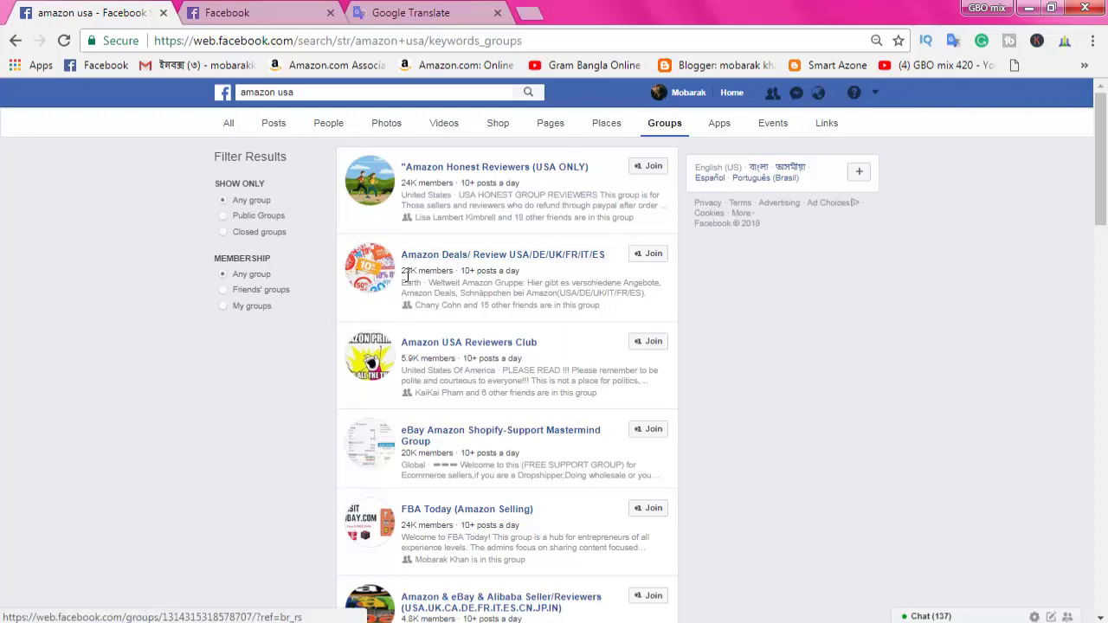
scroll(453, 528, "down", 10)
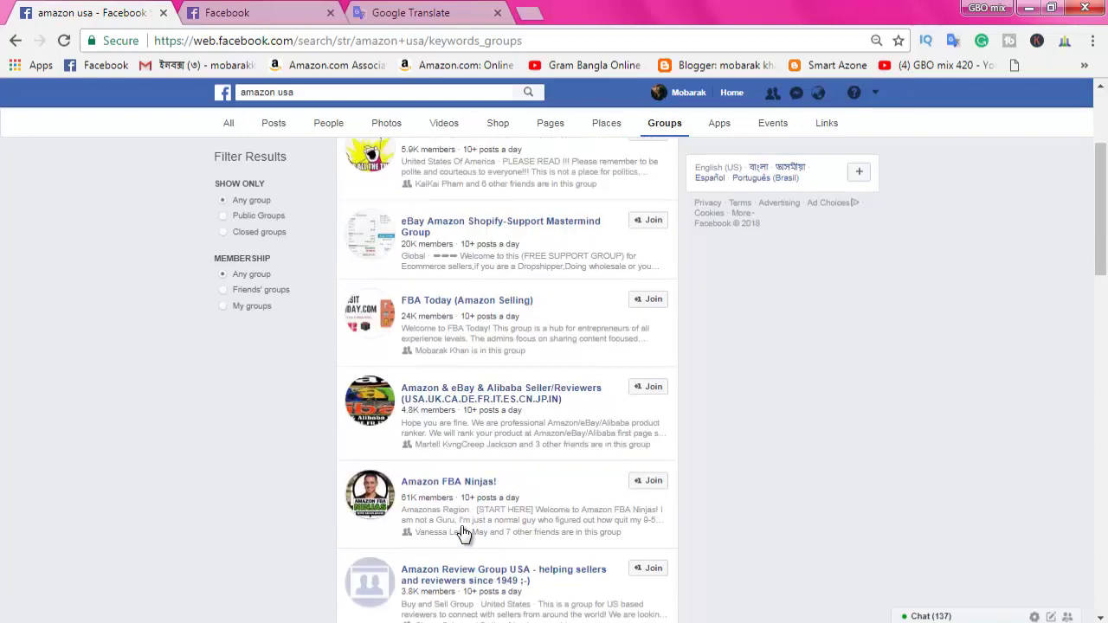
scroll(482, 524, "down", 10)
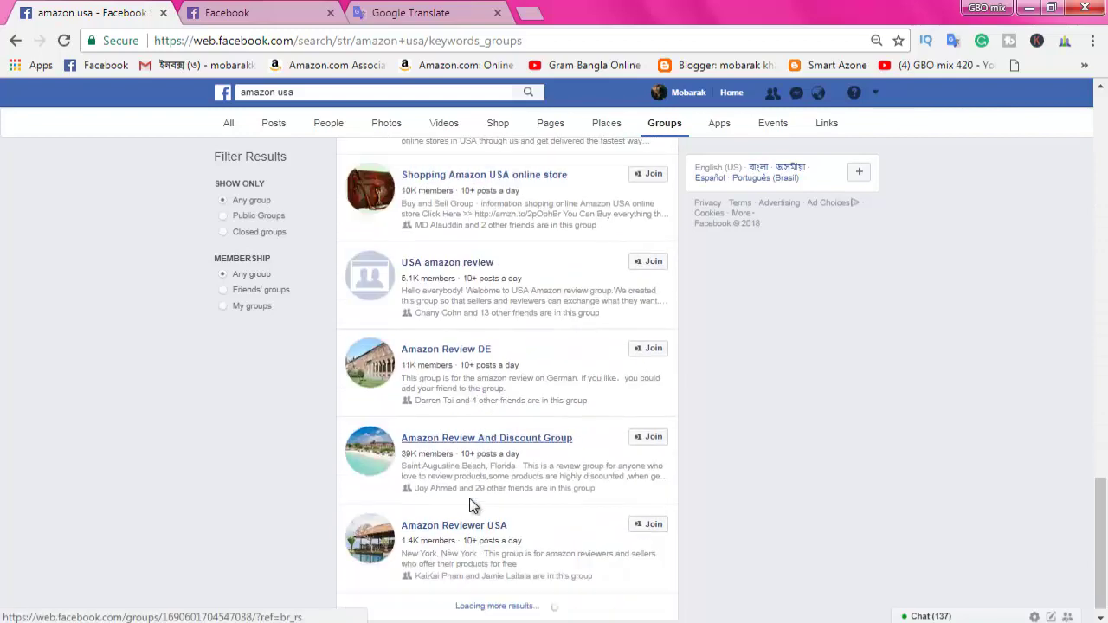
scroll(461, 500, "up", 10)
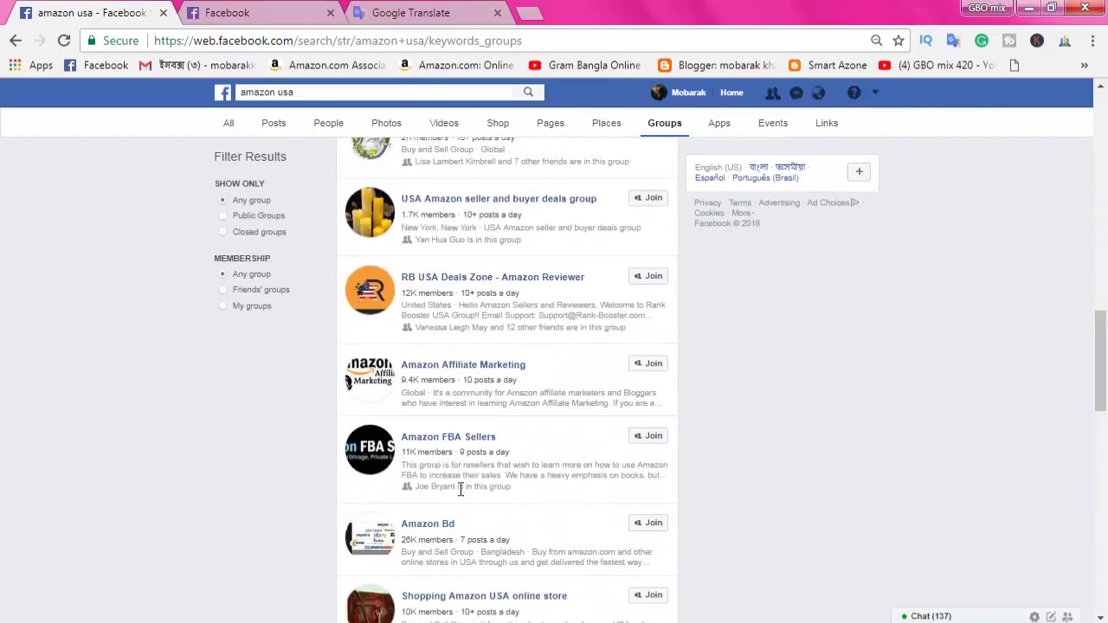
scroll(460, 493, "up", 1)
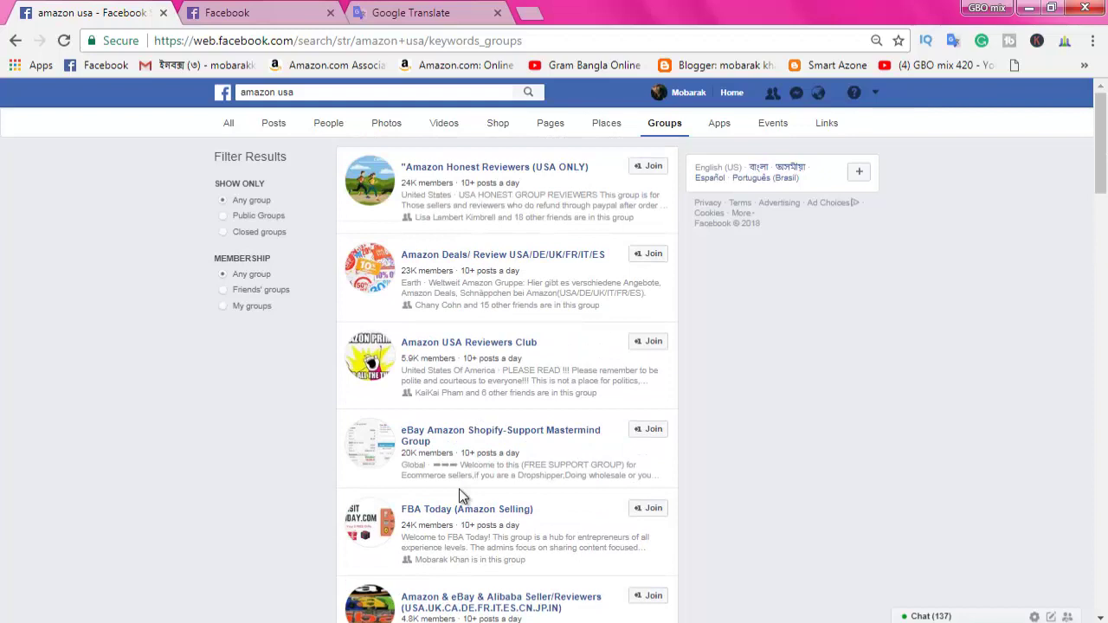
scroll(460, 496, "down", 1)
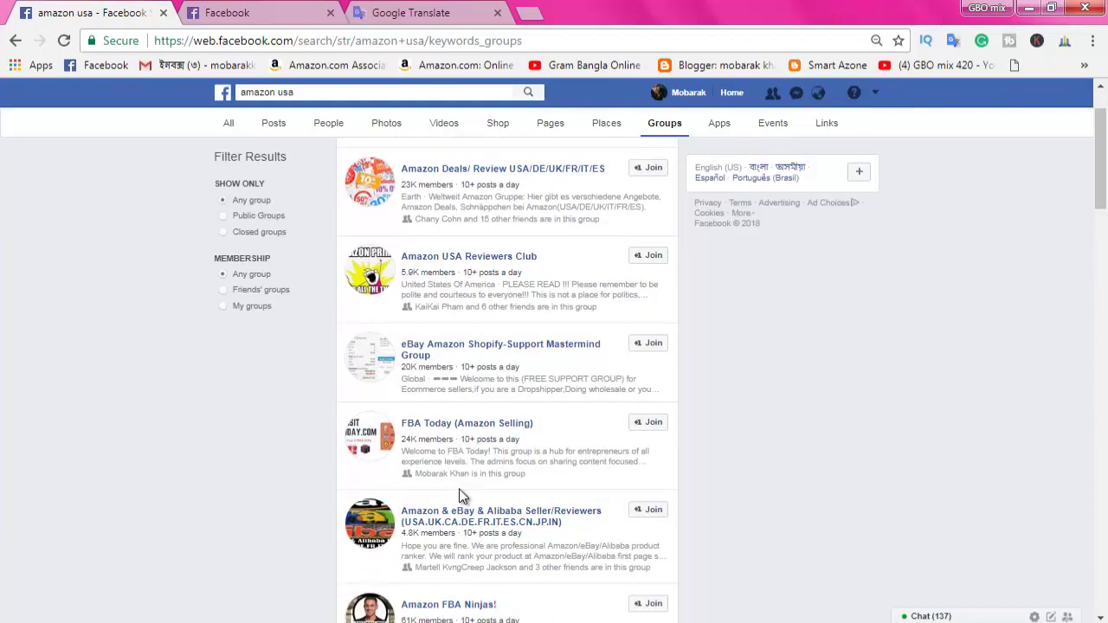
scroll(460, 496, "down", 2)
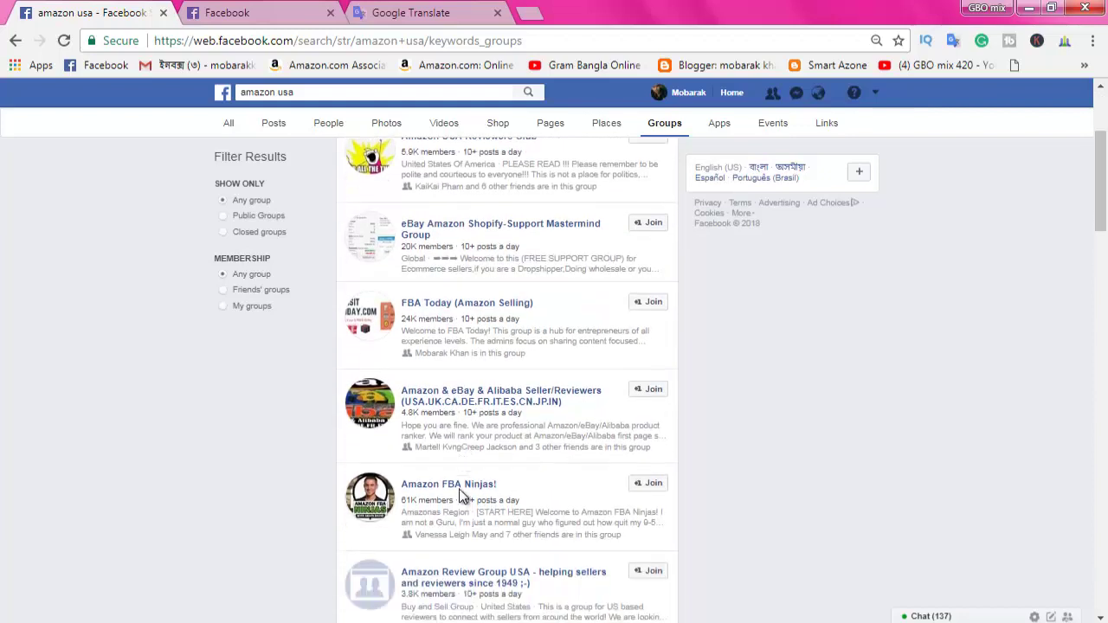
scroll(460, 495, "down", 2)
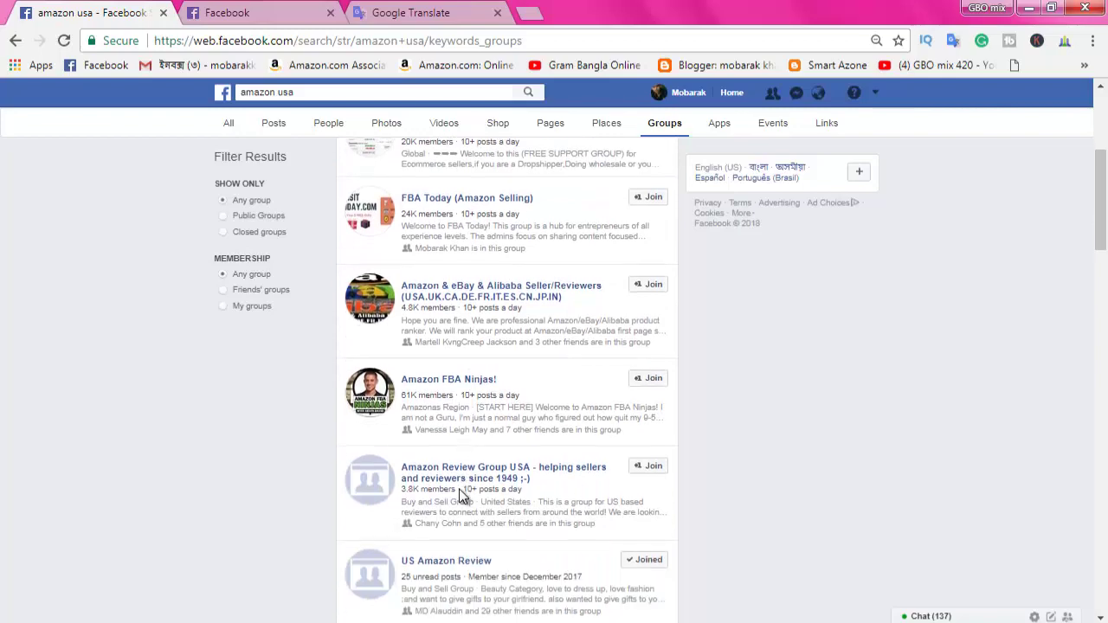
scroll(461, 490, "down", 1)
scroll(461, 490, "down", 1)
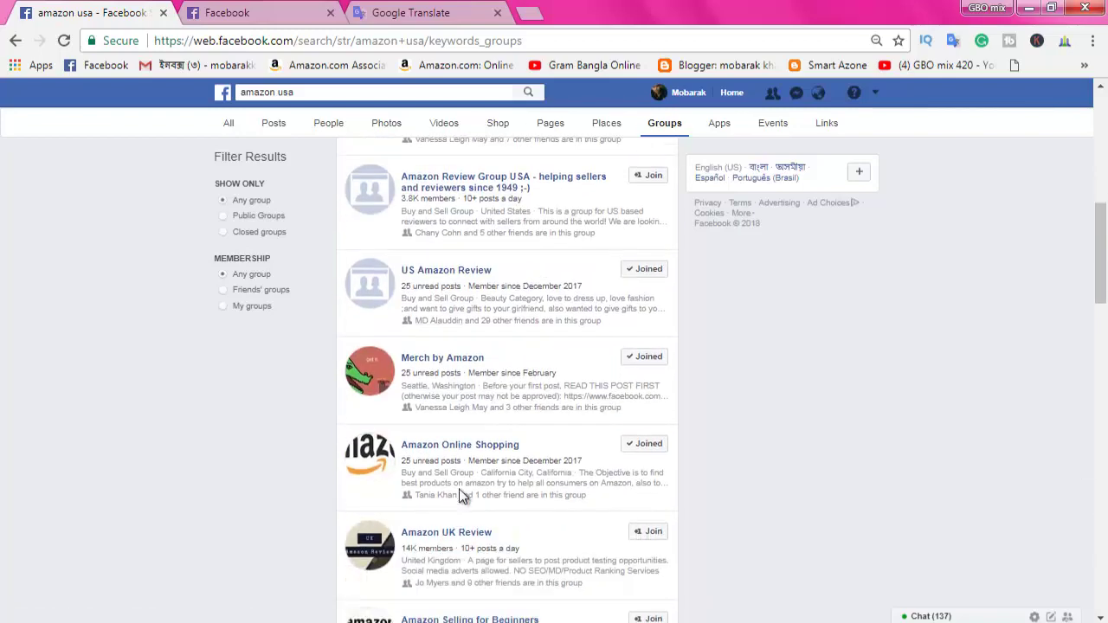
scroll(459, 493, "down", 2)
scroll(459, 490, "down", 4)
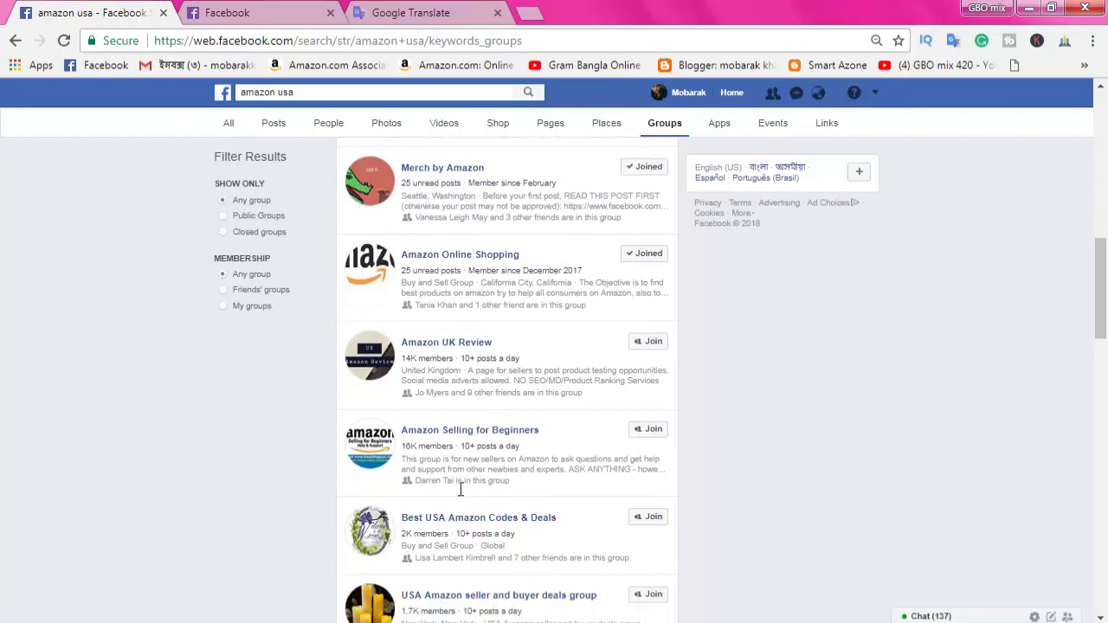
scroll(461, 493, "up", 3)
scroll(462, 495, "up", 10)
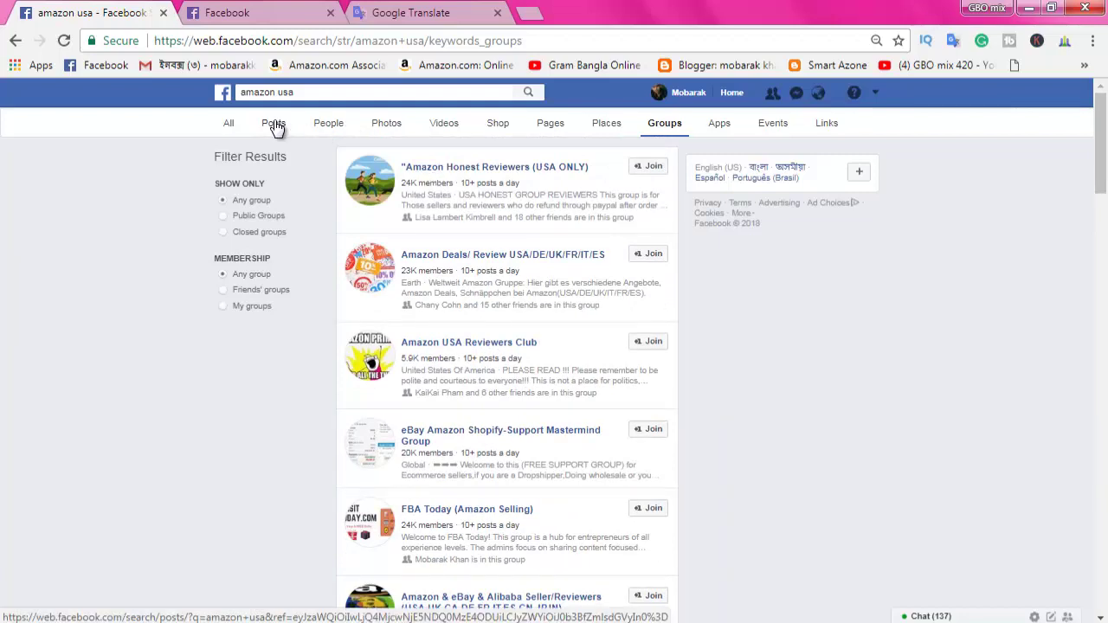
Go back through the earlier results to the Camera Zone by Amazon page and review the reach and reactions of the Canon EOS Rebel T6i post.
left_click(14, 41)
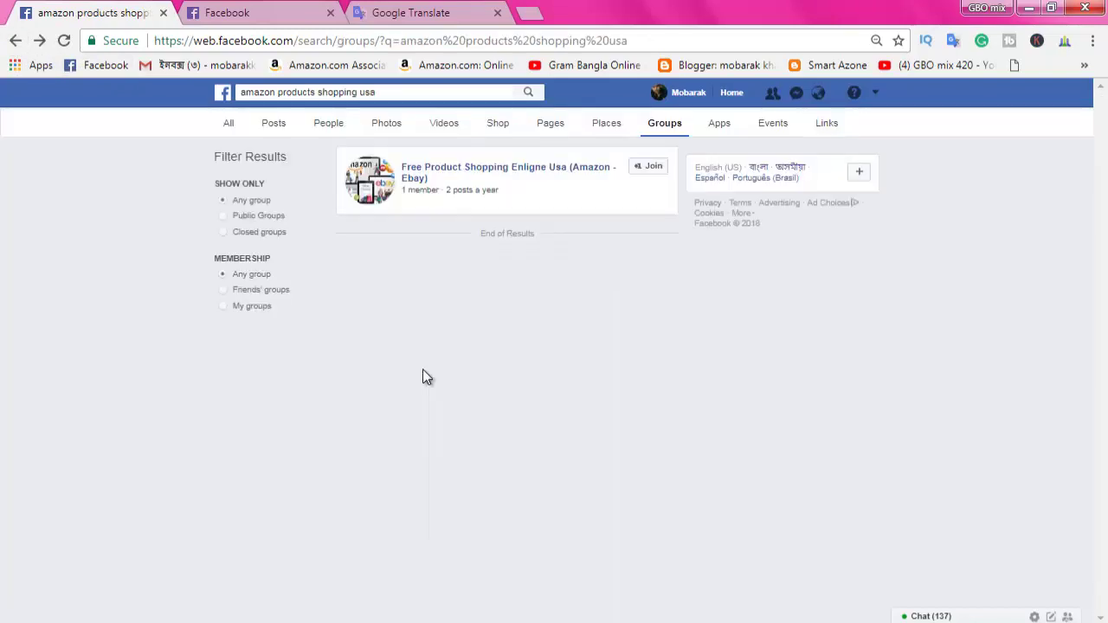
left_click(14, 41)
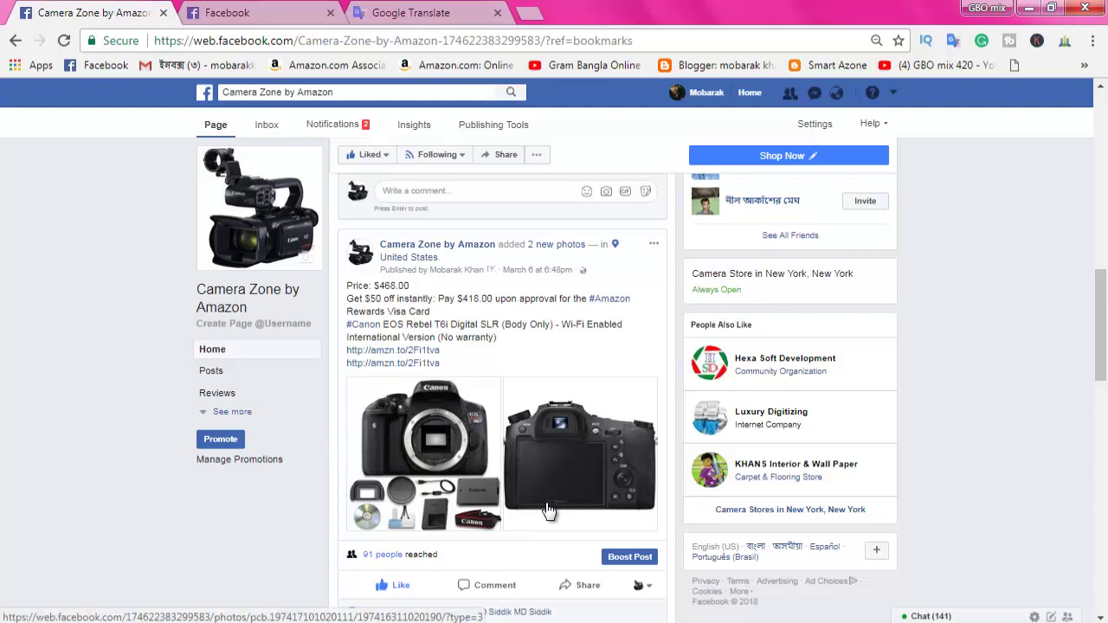
scroll(549, 510, "down", 1)
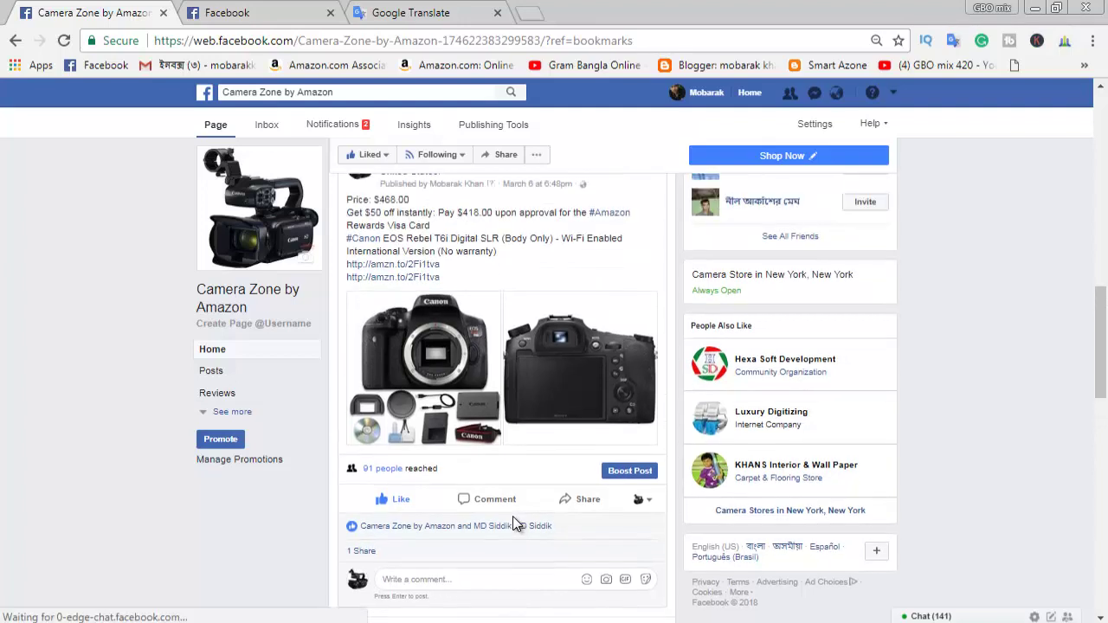
mouse_move(386, 507)
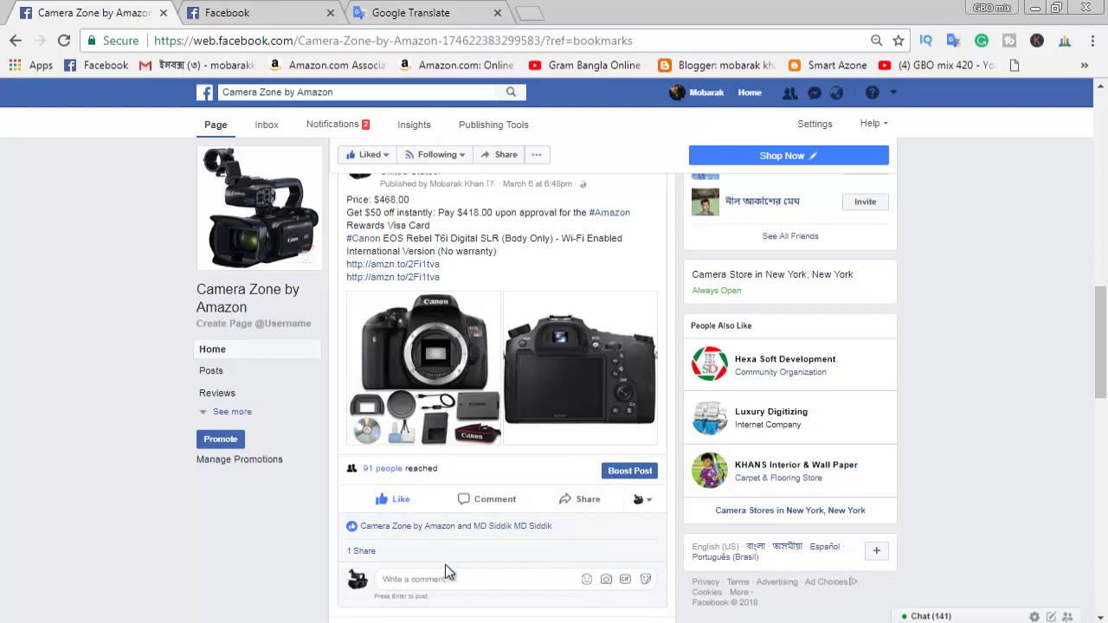
Open the boost settings for the Canon EF 50mm lens post, and expand and collapse the full audience details.
scroll(540, 523, "up", 5)
scroll(540, 522, "down", 1)
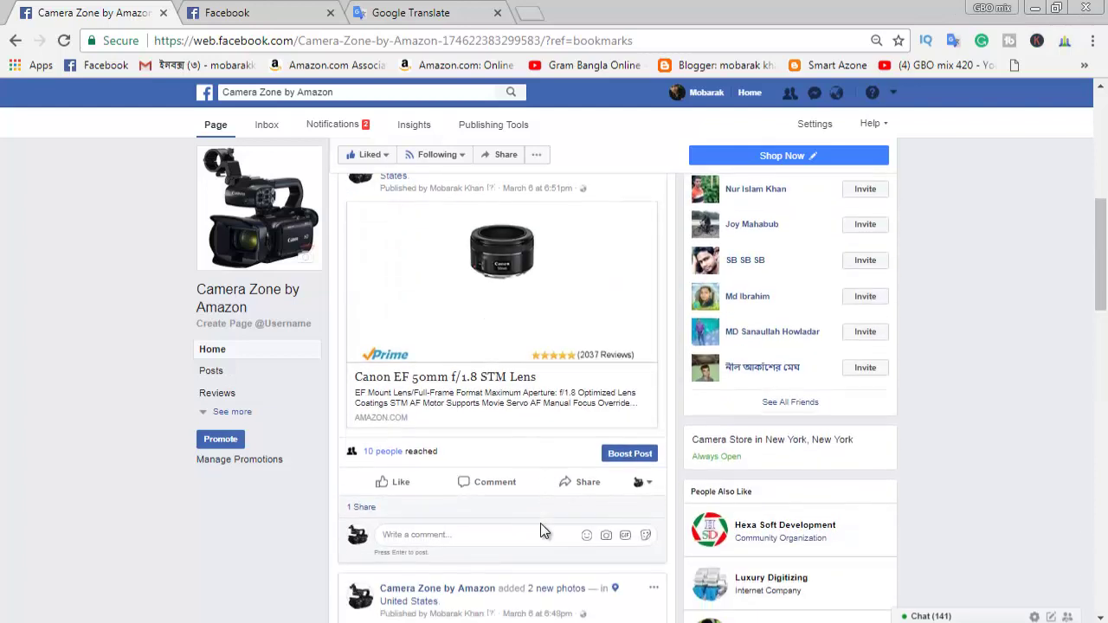
left_click(630, 454)
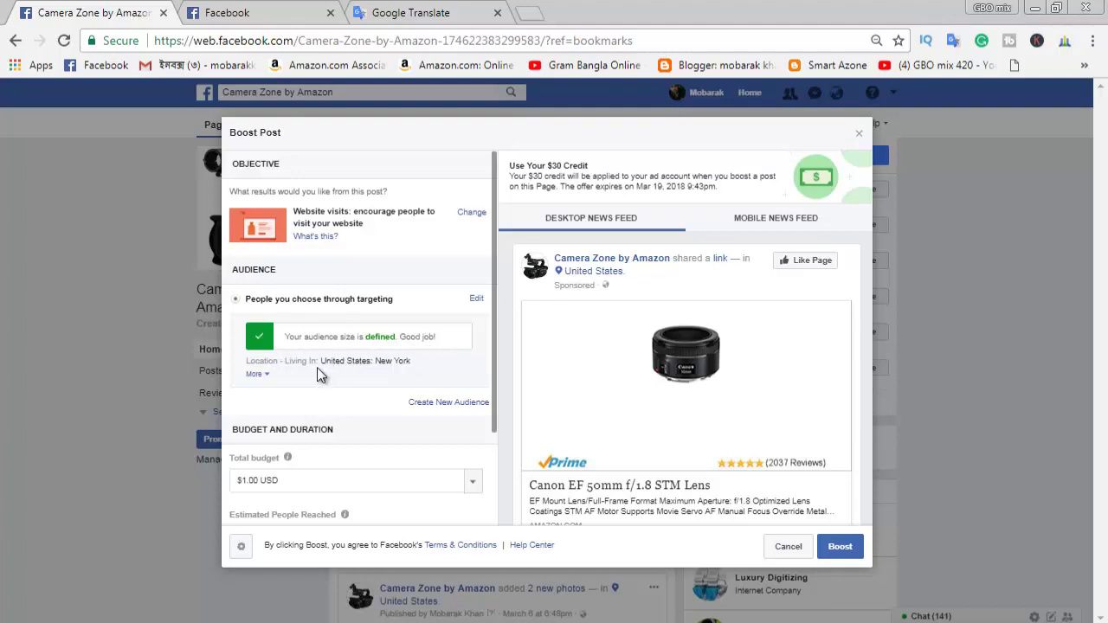
left_click(255, 373)
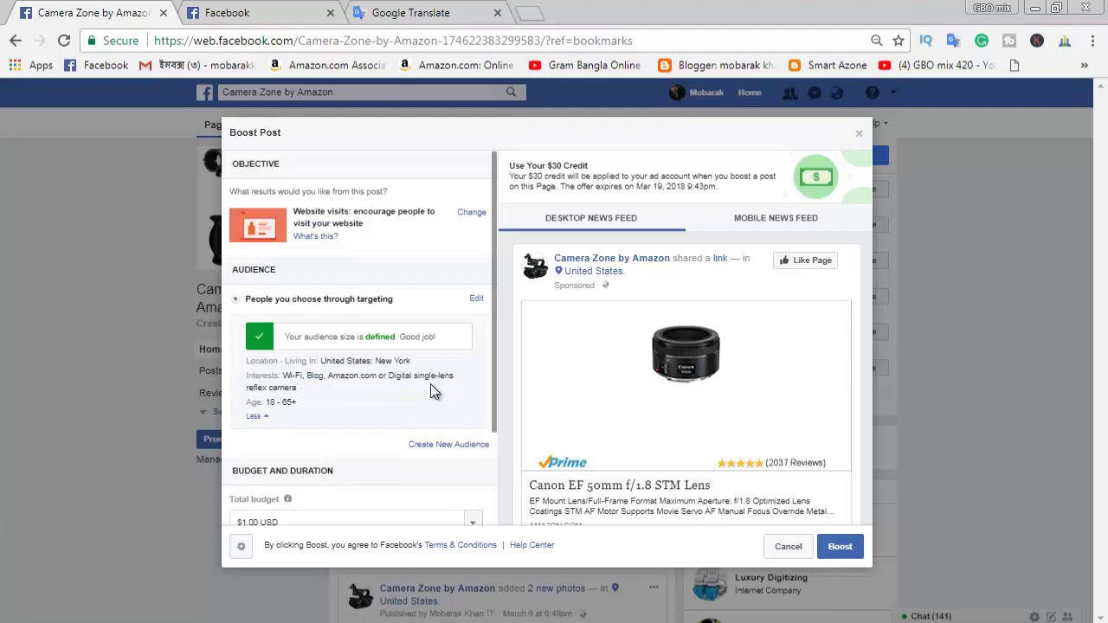
left_click(264, 419)
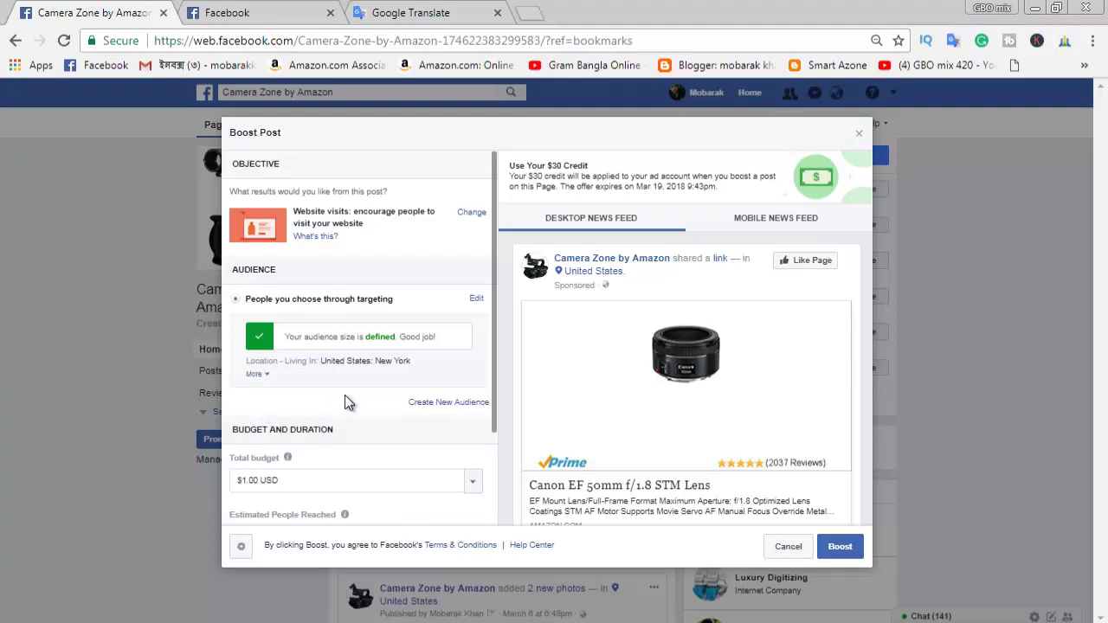
Open the boost's targeted audience for editing and review its location field, map and detailed targeting interests.
left_click(477, 300)
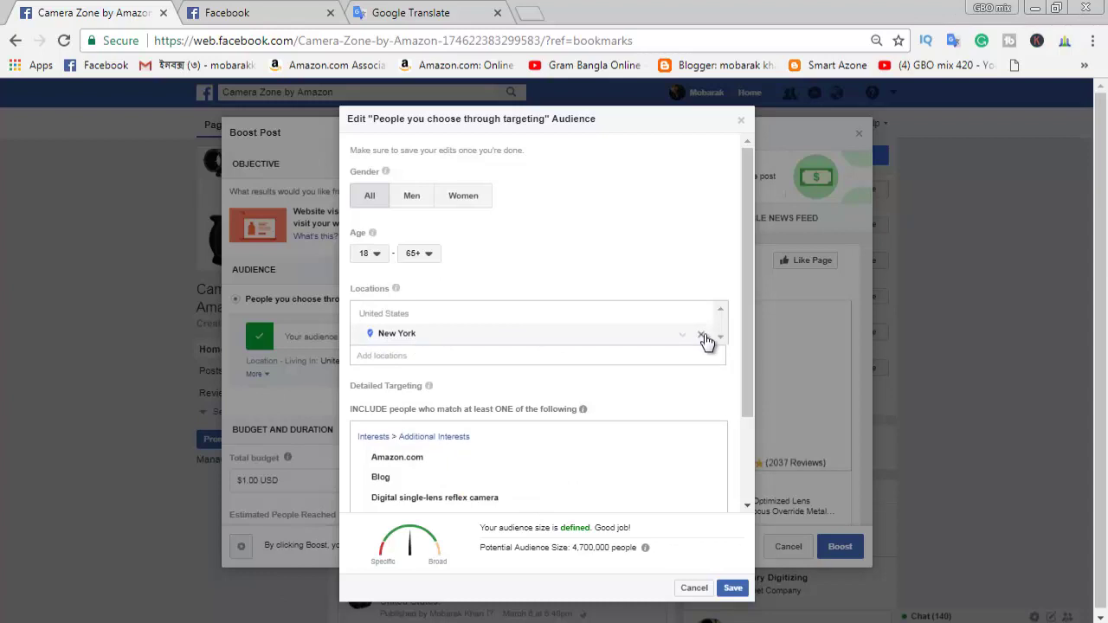
left_click(389, 355)
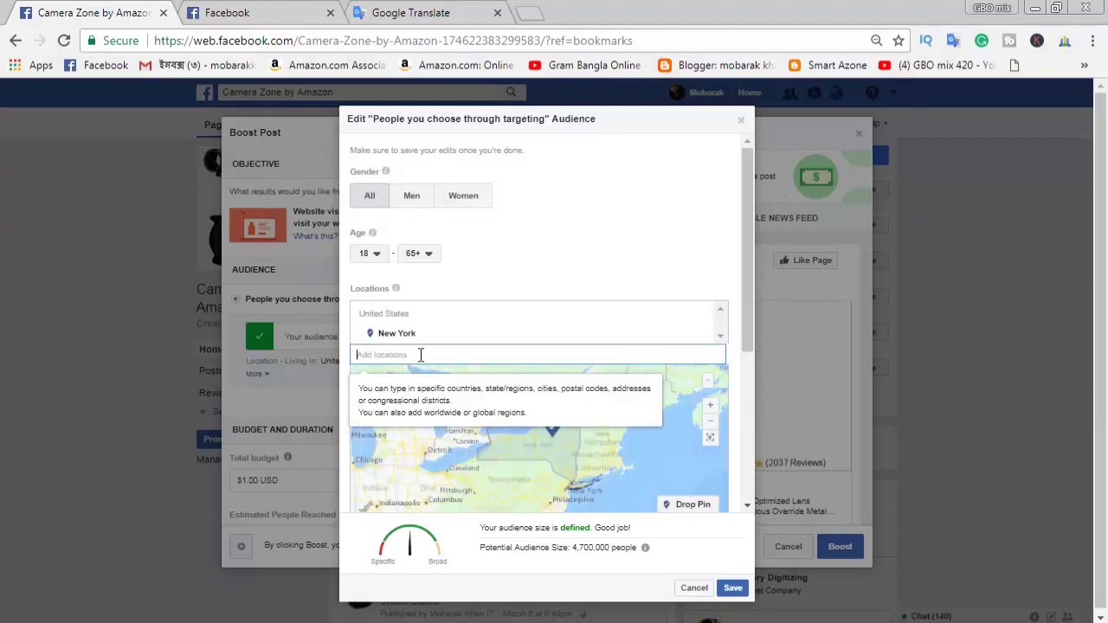
left_click(664, 554)
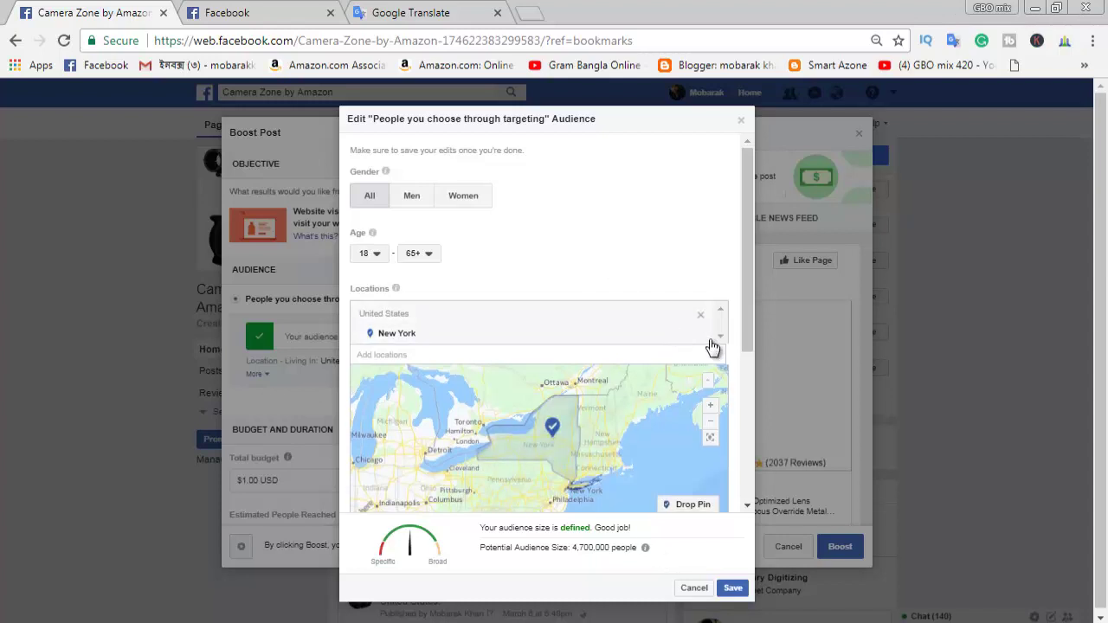
scroll(679, 398, "down", 2)
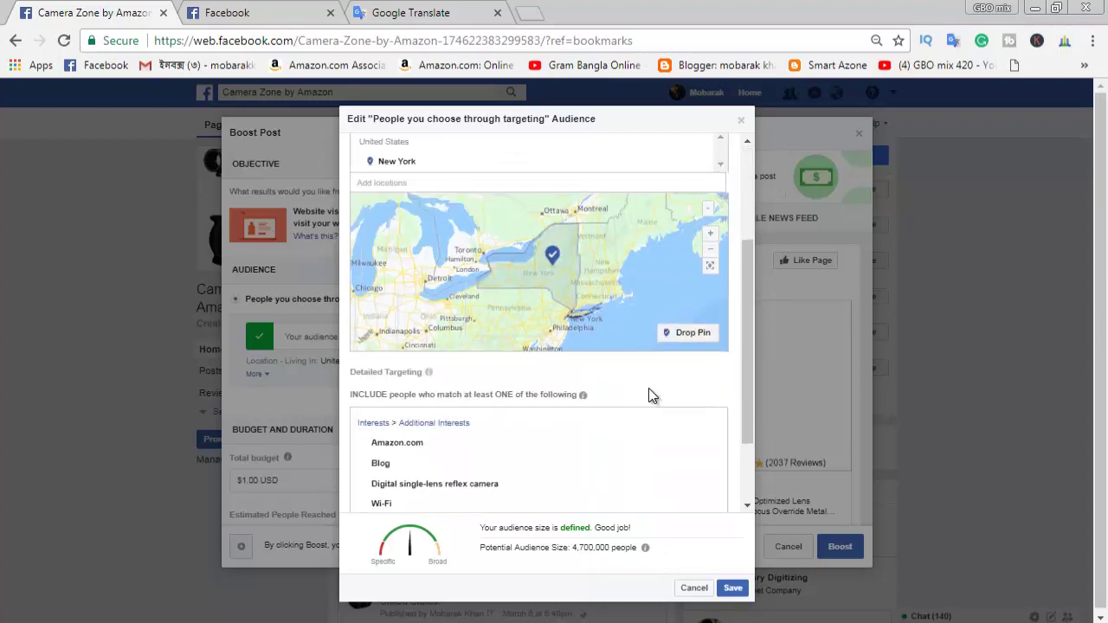
scroll(652, 396, "down", 1)
mouse_move(435, 348)
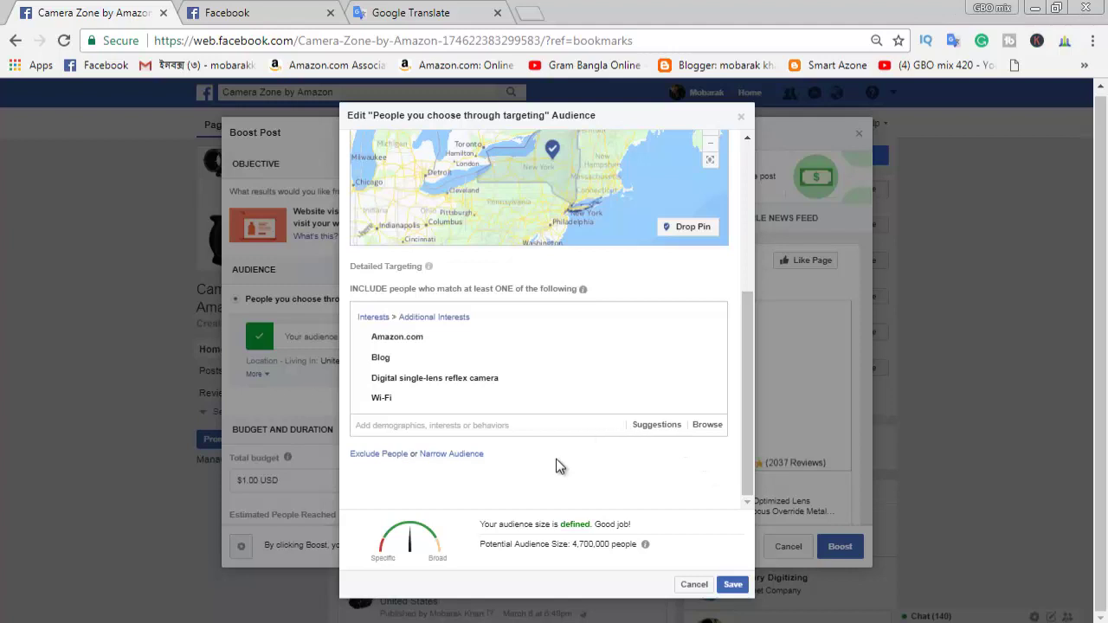
left_click_drag(741, 467, 749, 265)
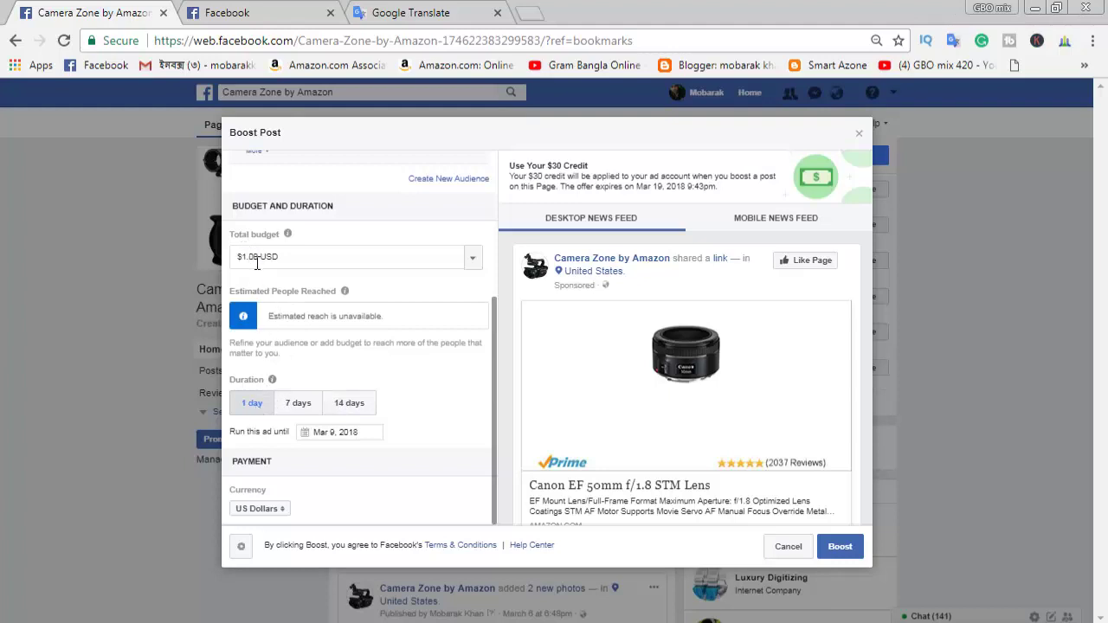
Try the 7-day duration for the boost and set it to 14 days instead.
left_click(295, 403)
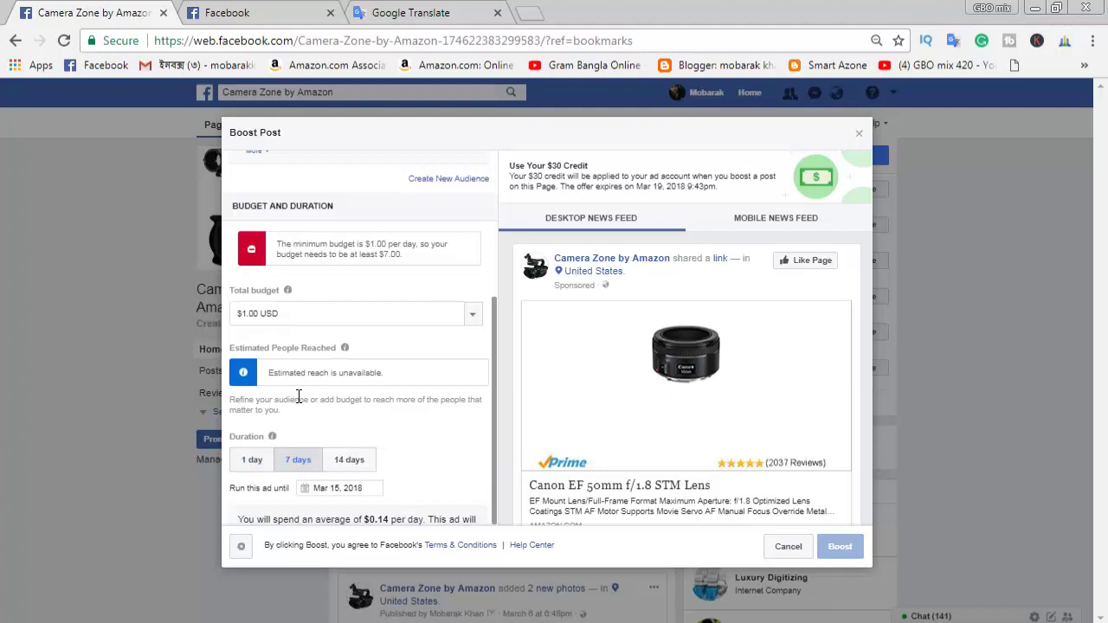
left_click(350, 463)
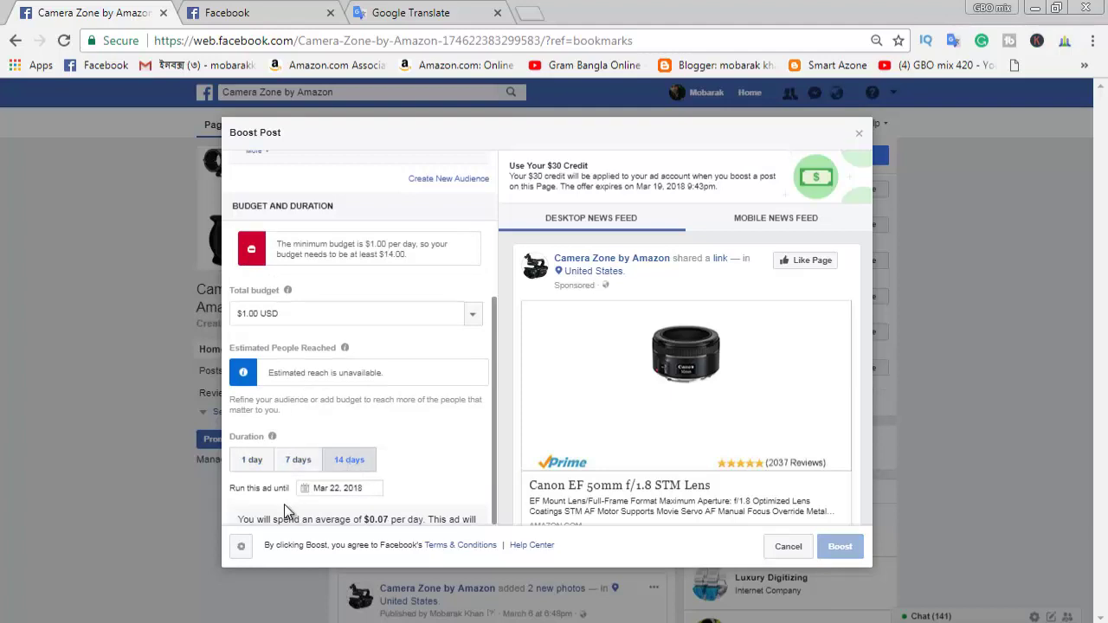
Set the boost's payment currency to Bangladeshi Taka.
scroll(284, 512, "down", 2)
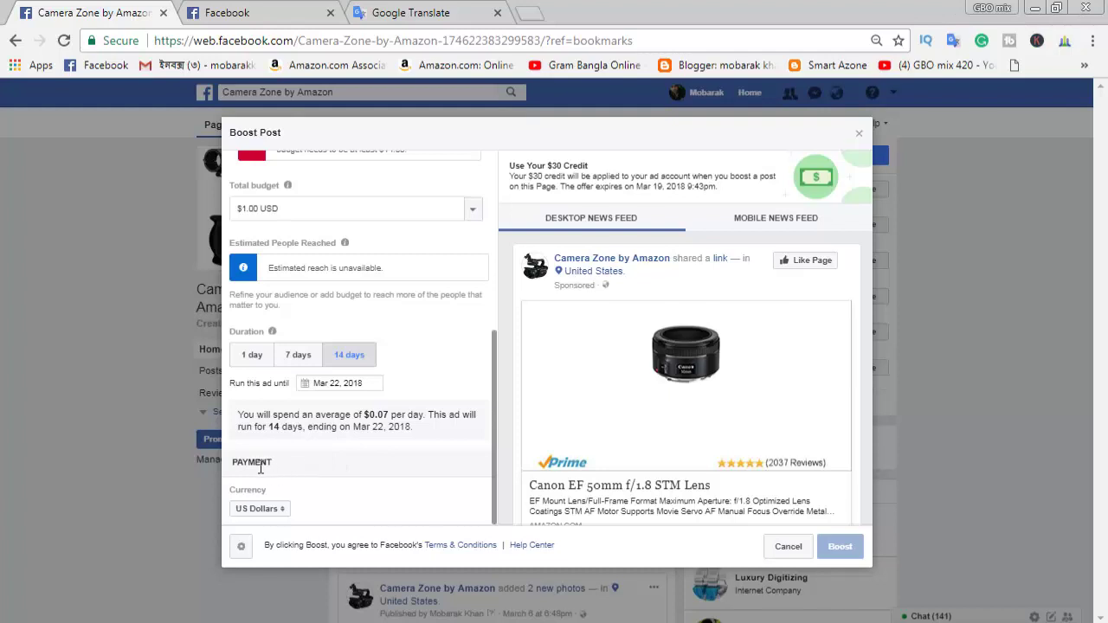
left_click(281, 511)
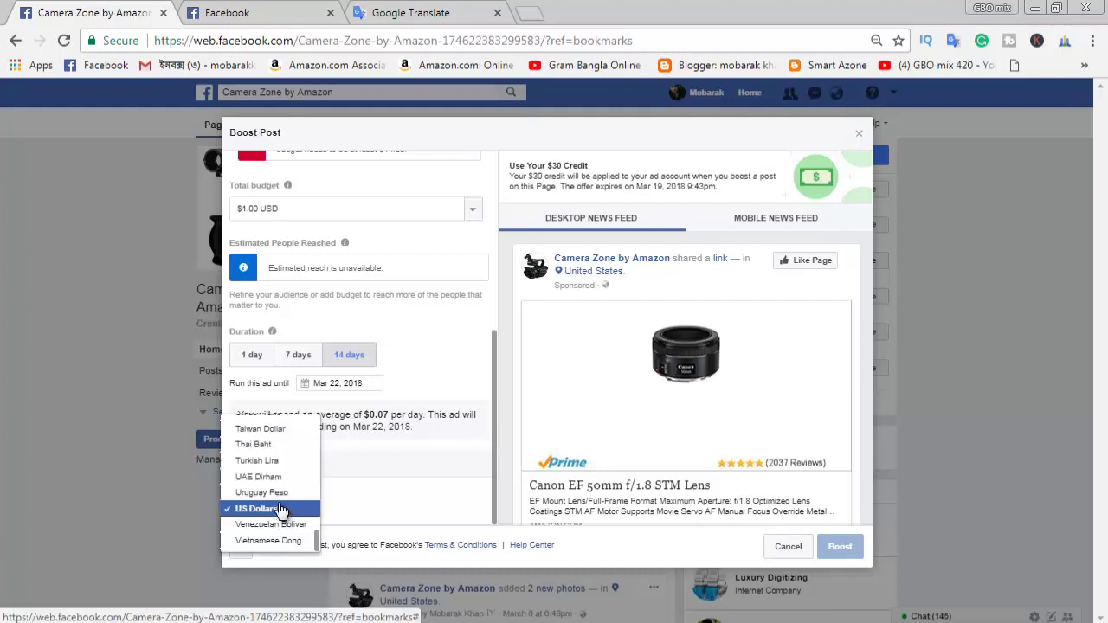
scroll(282, 510, "up", 6)
scroll(280, 509, "up", 10)
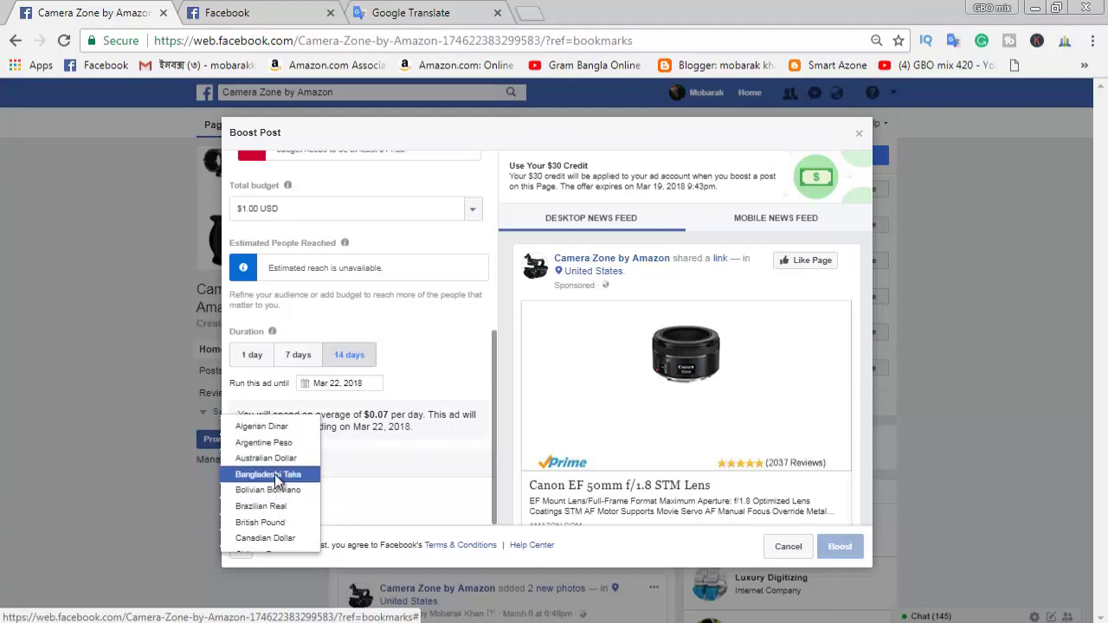
left_click(277, 477)
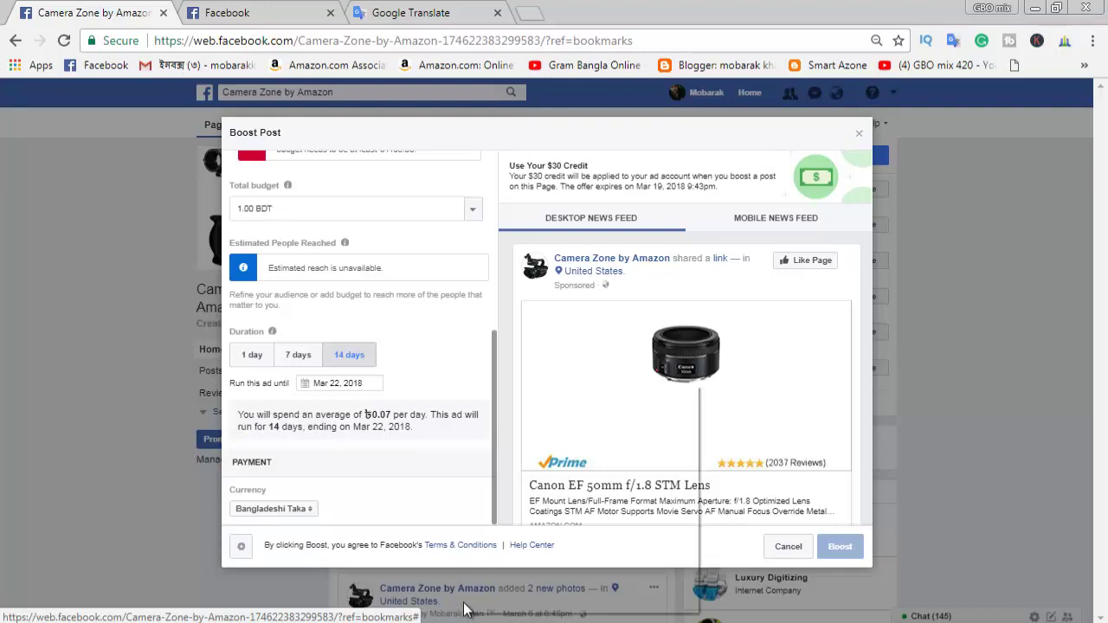
right_click(460, 382)
left_click(445, 571)
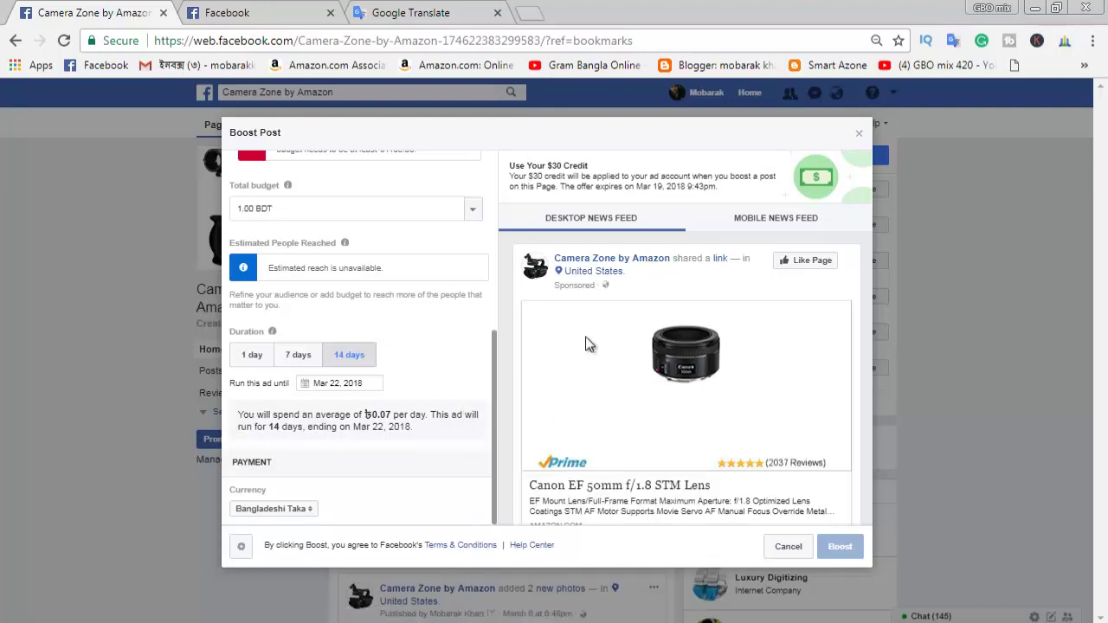
Preview the Canon lens boost in the mobile news feed, and submit the boost to open its payment method selection.
left_click(701, 222)
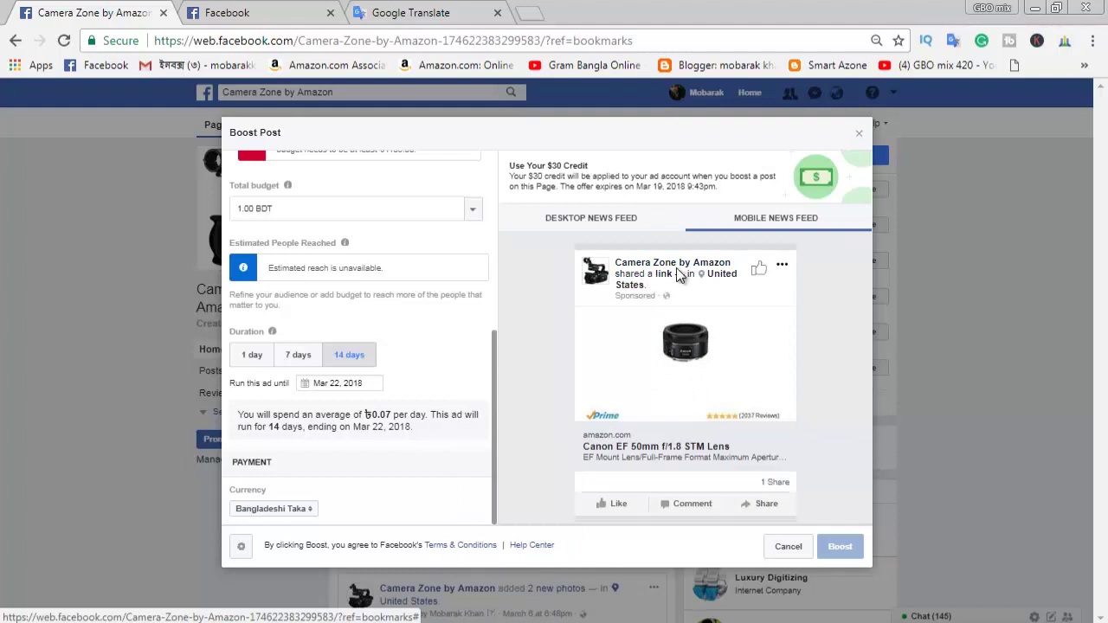
scroll(706, 311, "down", 1)
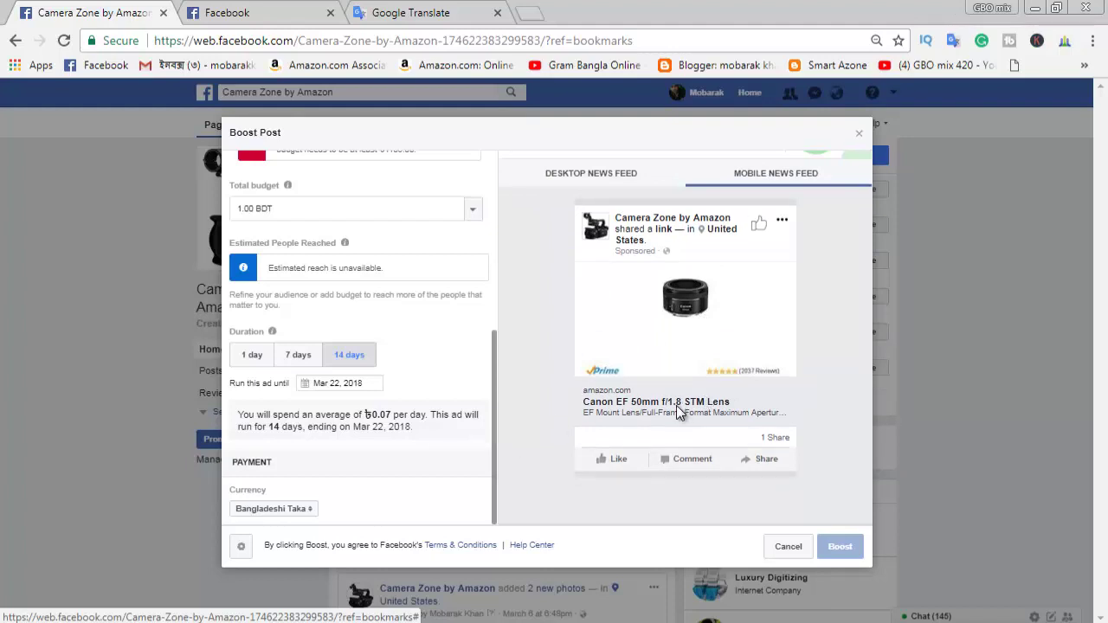
left_click(839, 546)
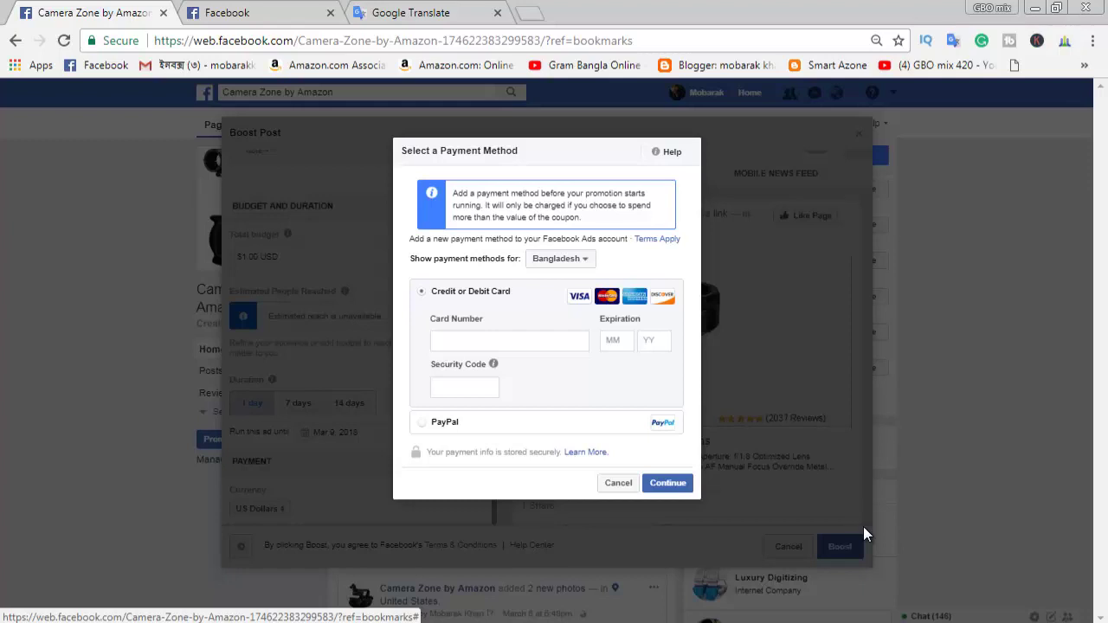
Try to continue with the credit or debit card details left empty, and cancel out of the payment and boost settings.
left_click(512, 338)
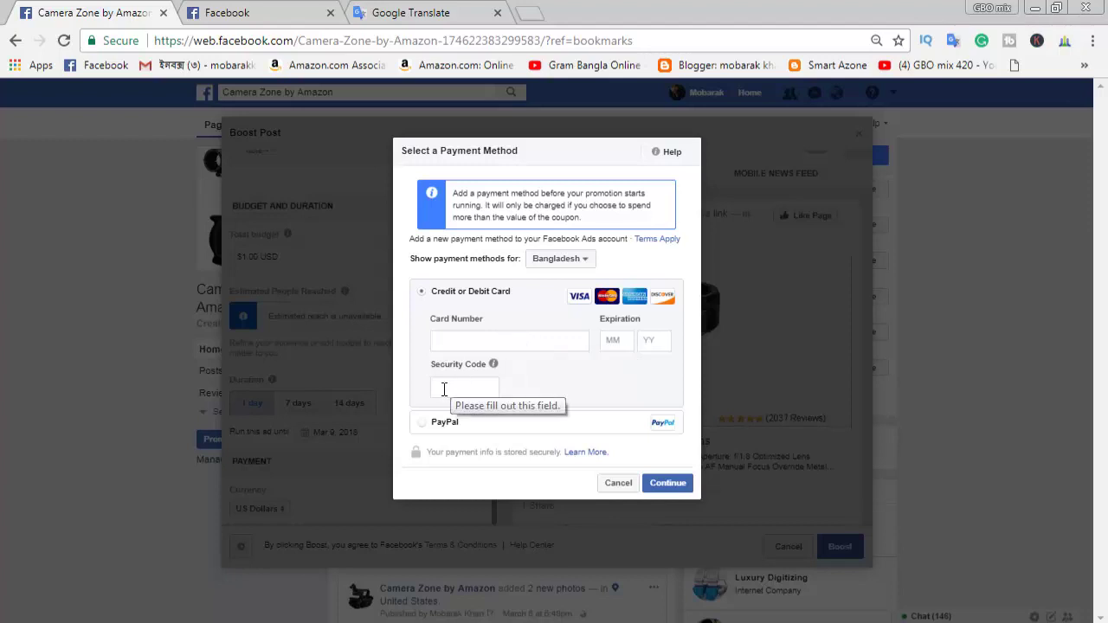
mouse_move(491, 366)
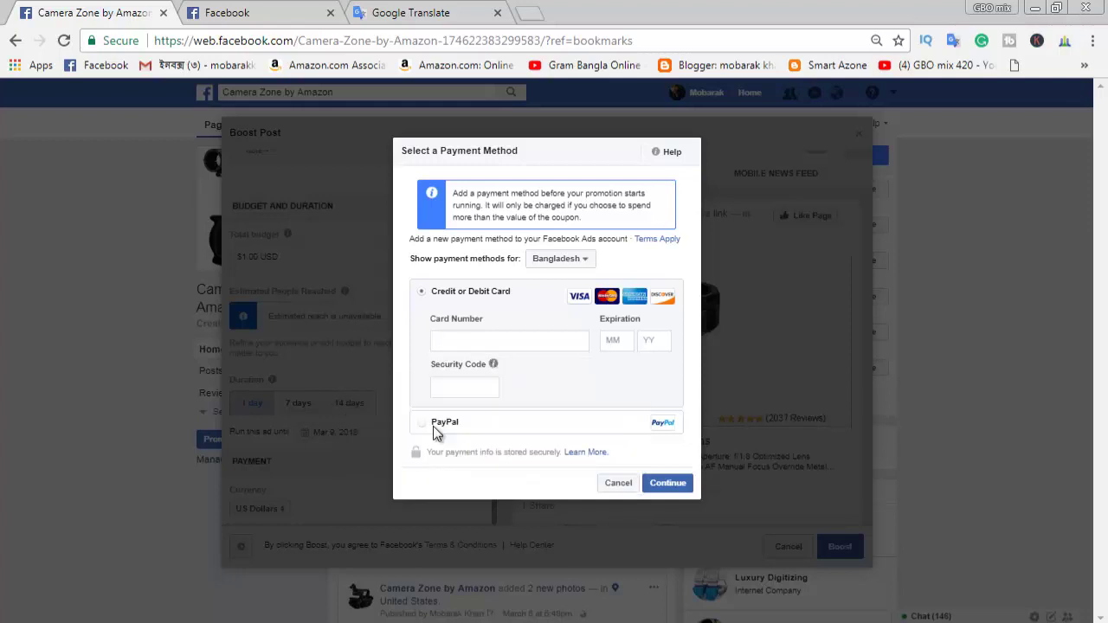
left_click(672, 486)
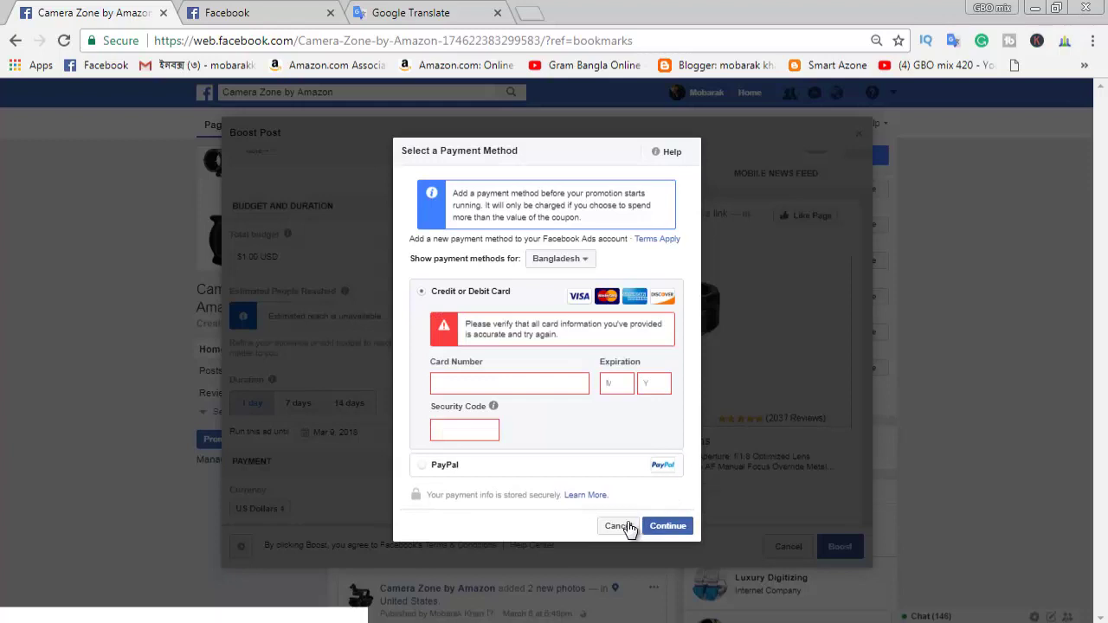
left_click(620, 526)
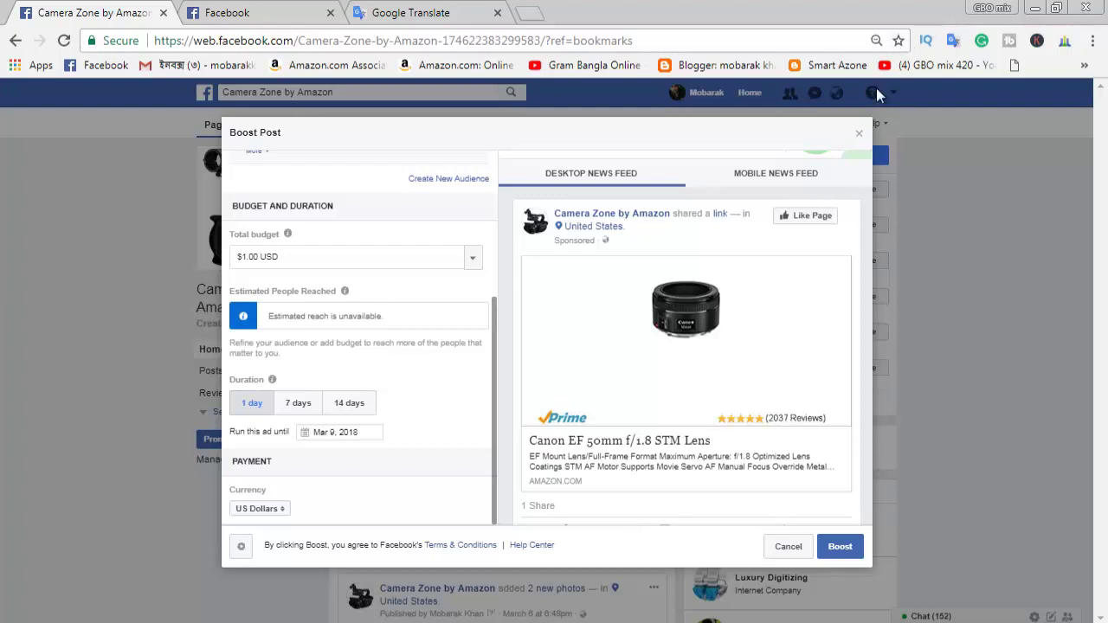
left_click(859, 131)
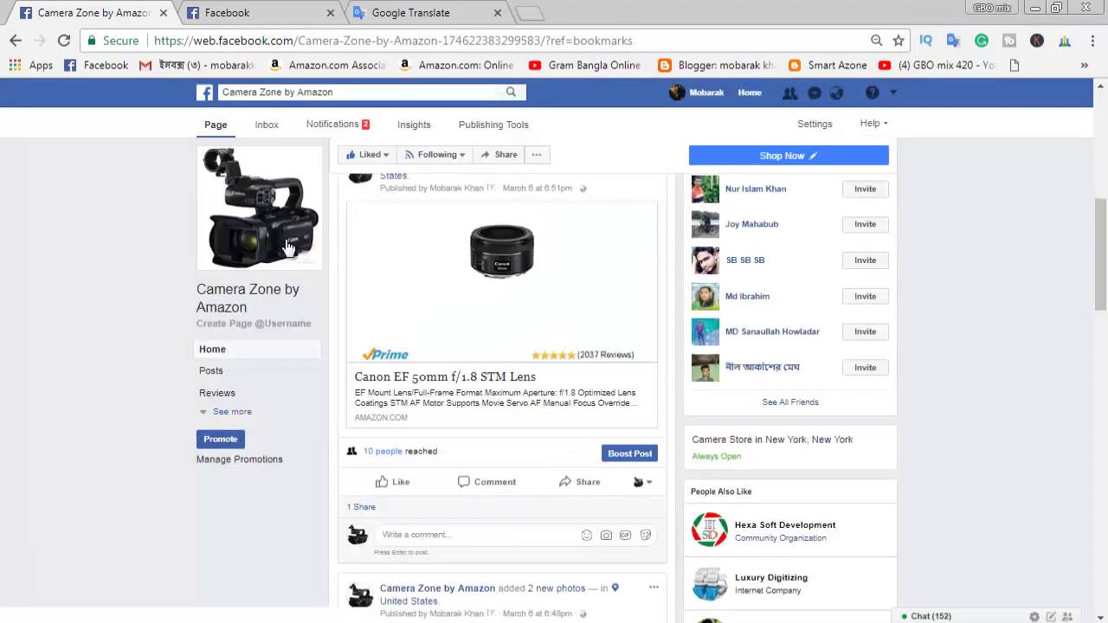
Look through the page's promotion types and open the Promote Your Page settings.
scroll(437, 432, "up", 5)
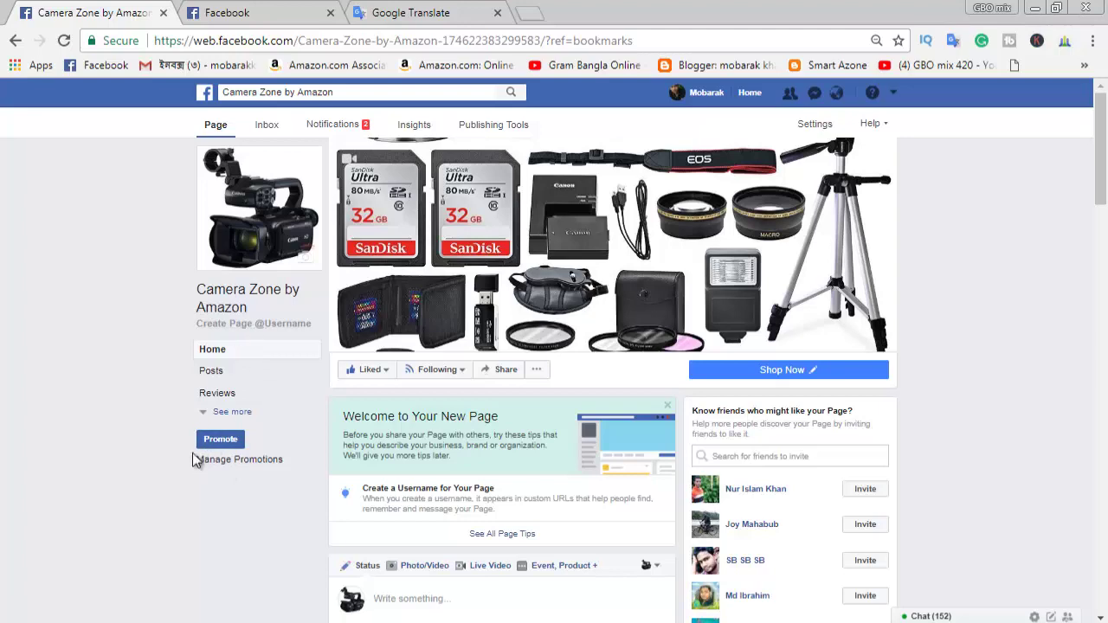
left_click(228, 441)
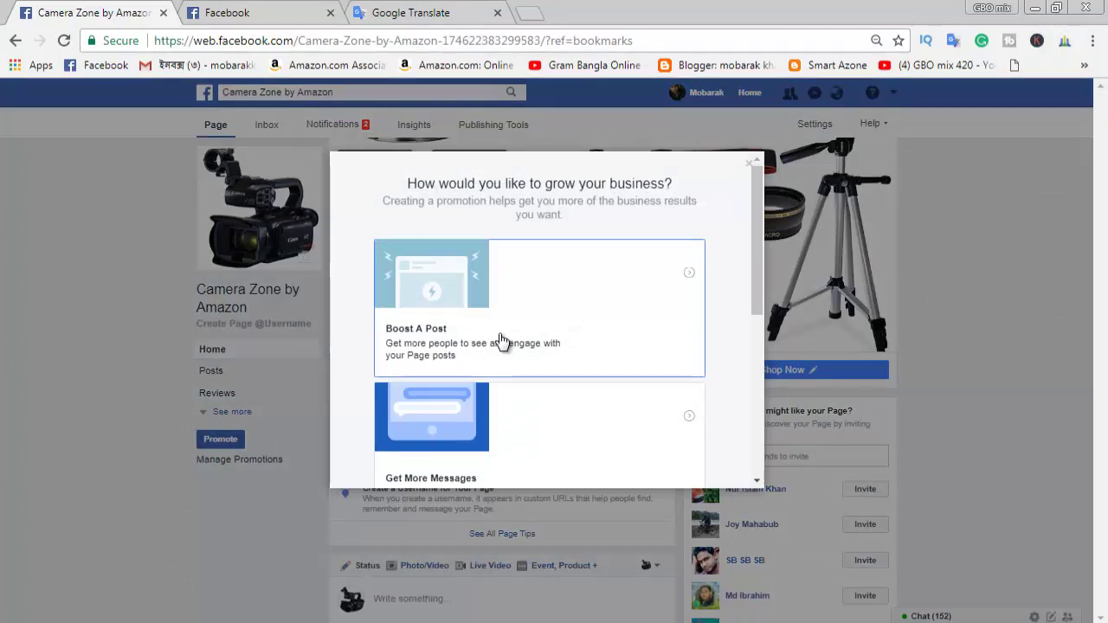
scroll(502, 341, "down", 1)
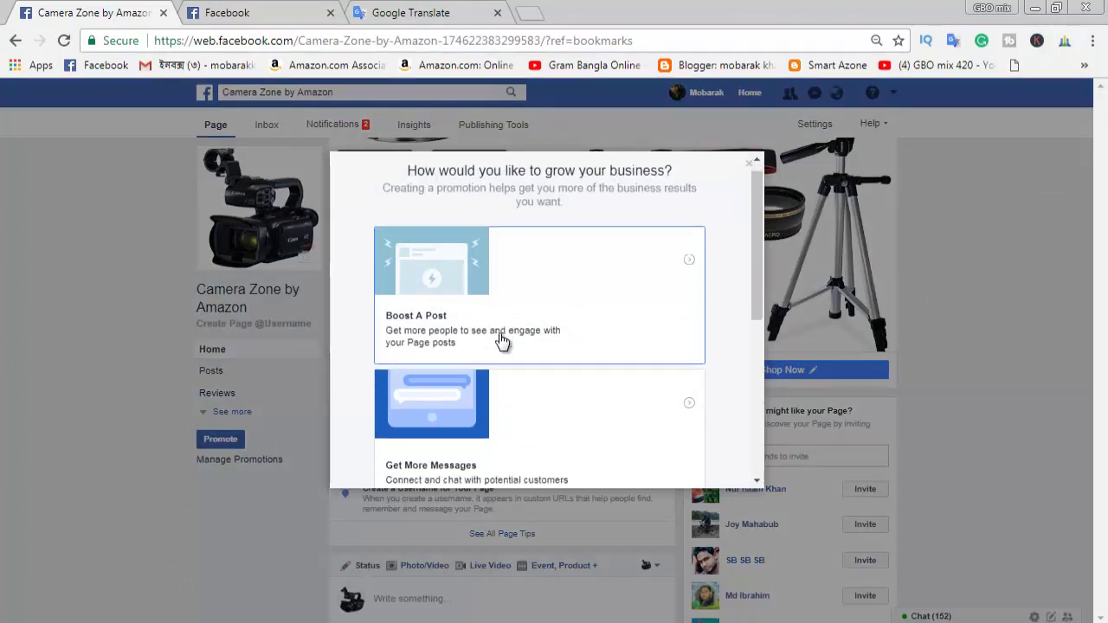
scroll(422, 410, "down", 2)
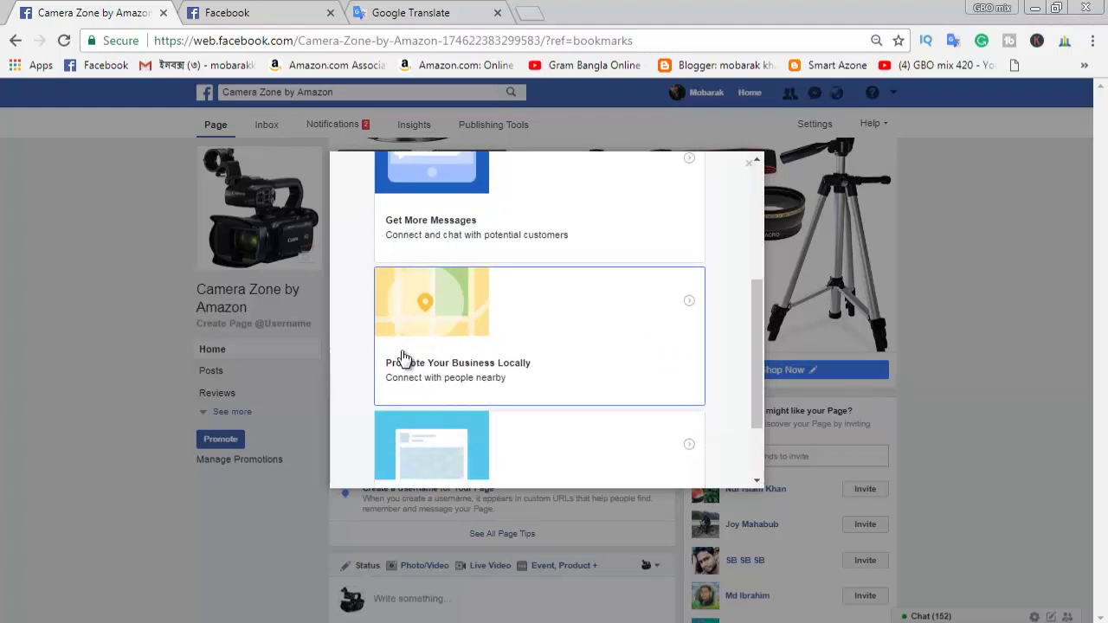
scroll(407, 418, "down", 1)
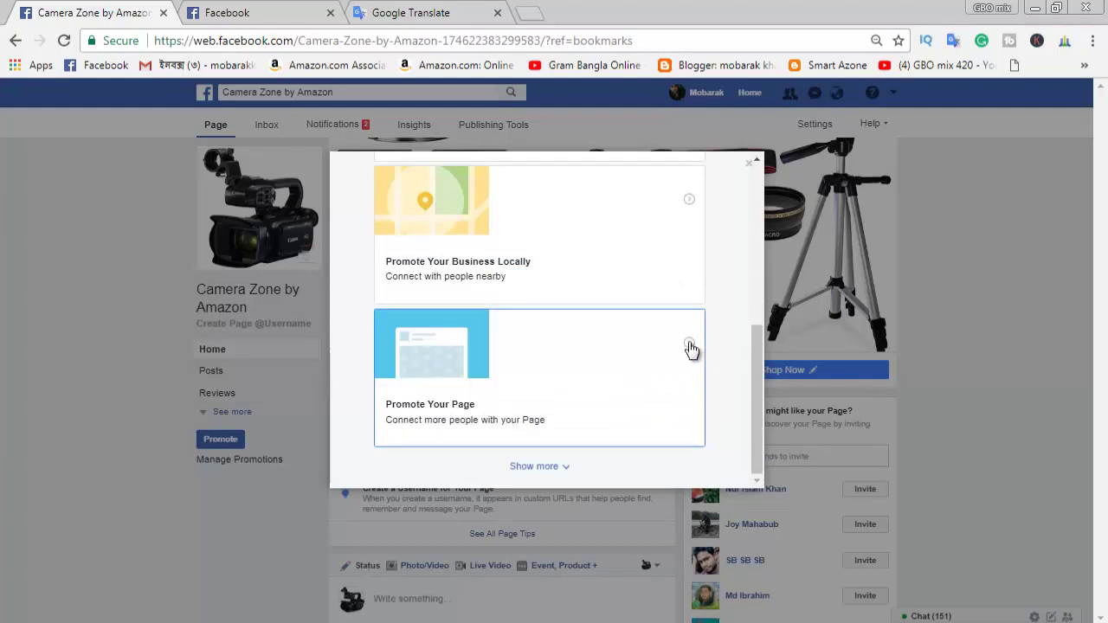
left_click(690, 348)
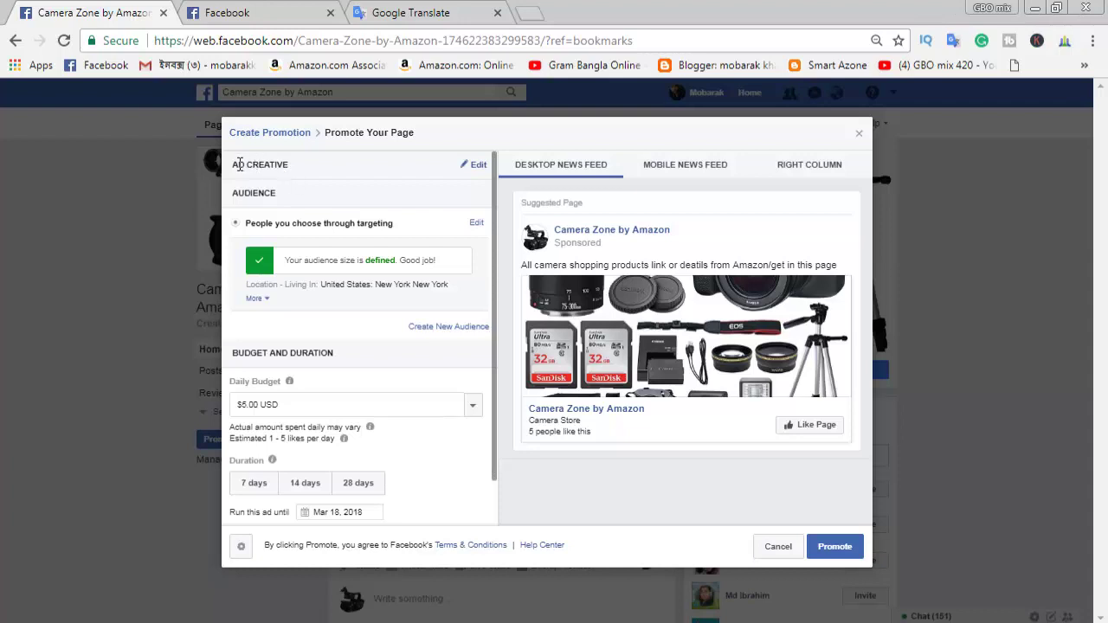
Request a manual review for the page promotion, and review its audience, daily budget, duration and payment settings.
left_click_drag(234, 165, 308, 169)
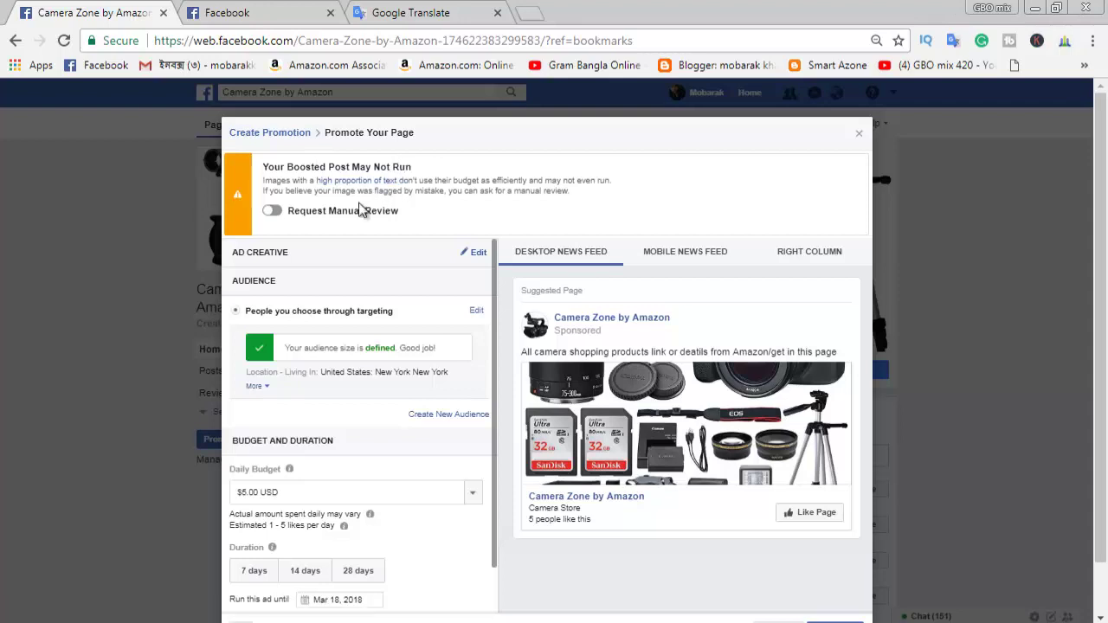
left_click(272, 212)
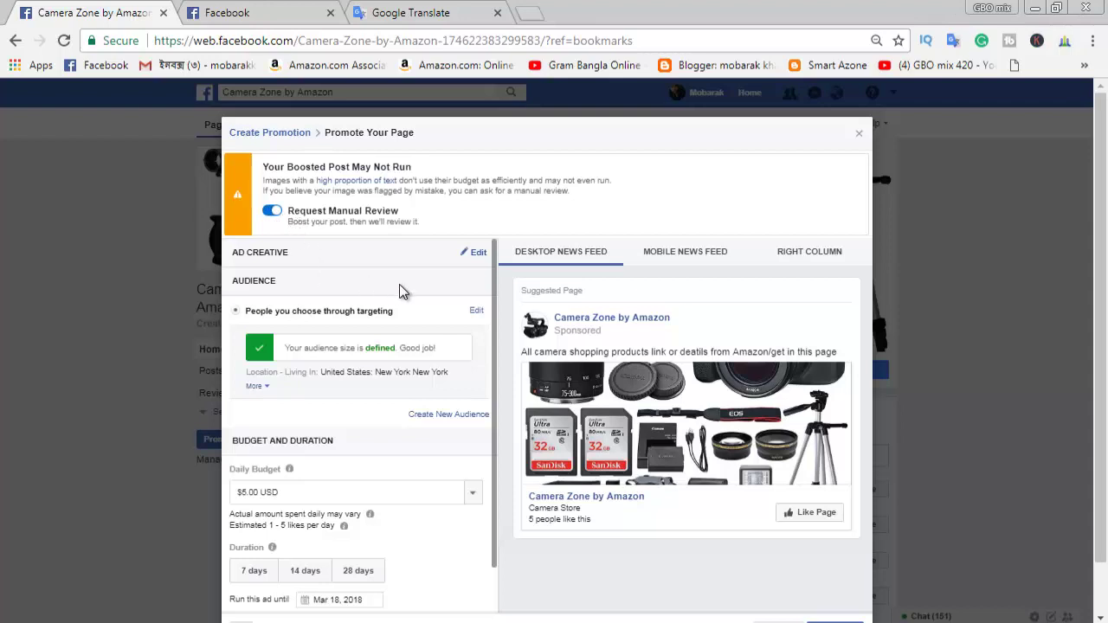
scroll(401, 291, "down", 2)
scroll(401, 290, "up", 2)
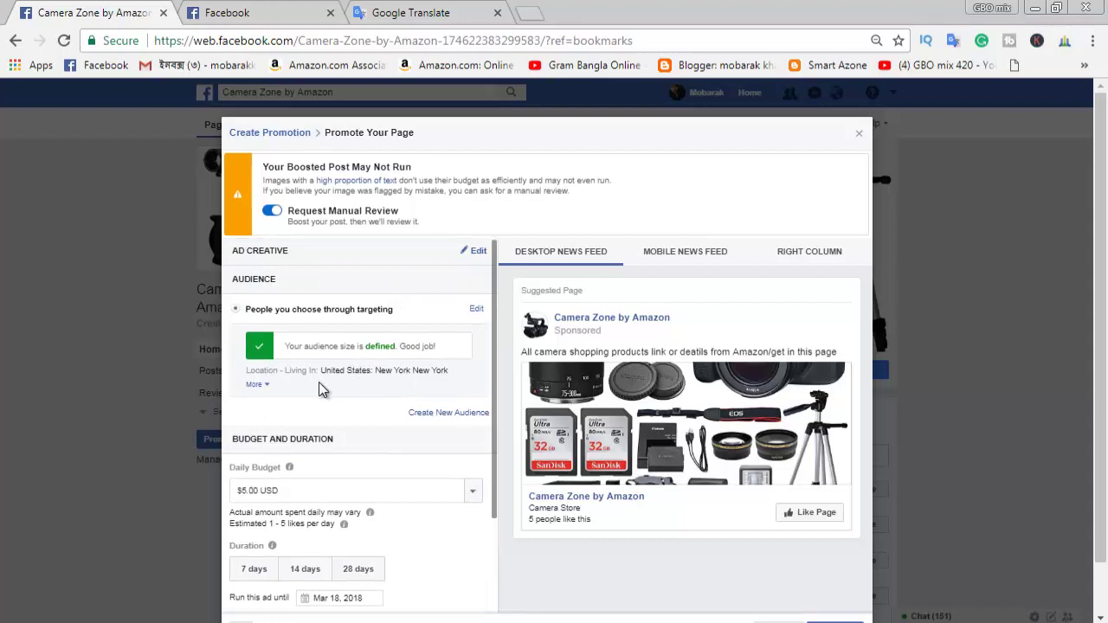
scroll(320, 381, "down", 2)
mouse_move(370, 385)
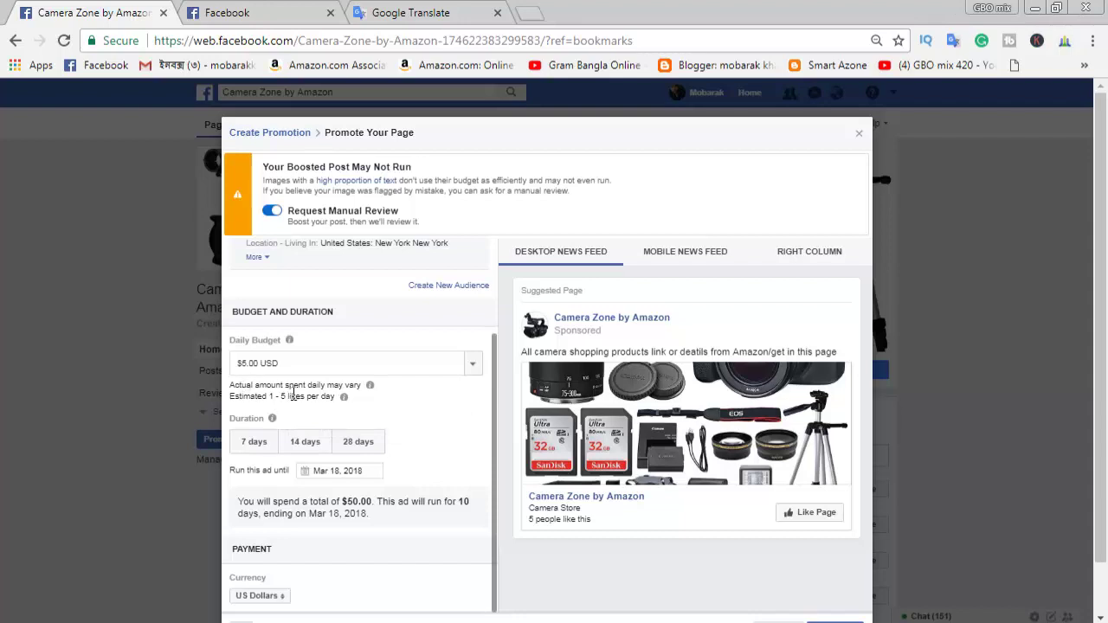
mouse_move(338, 403)
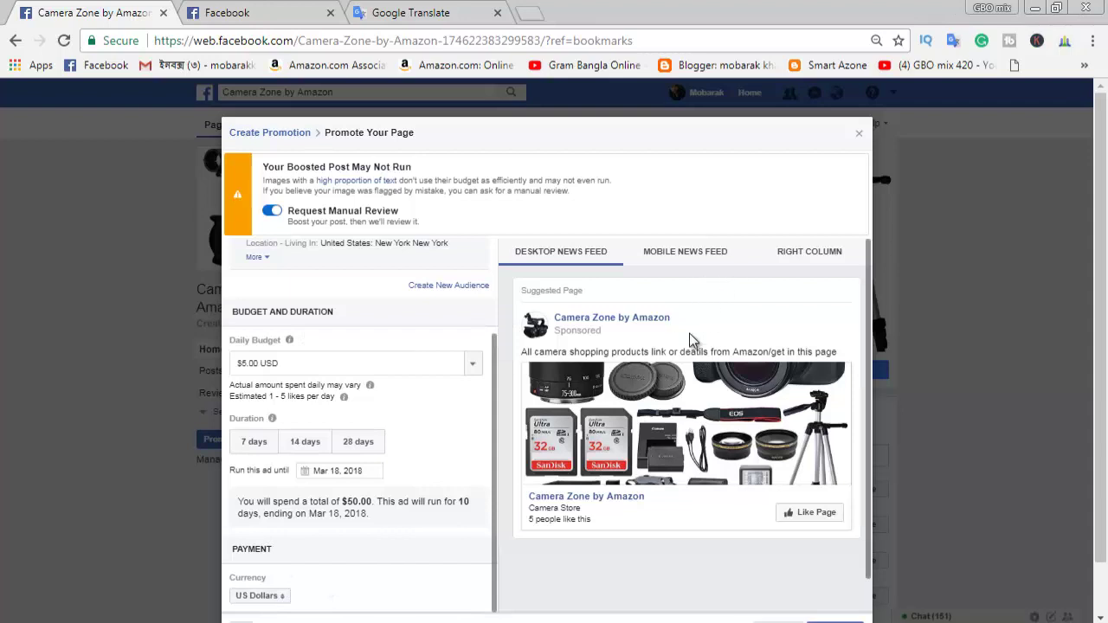
Preview the page promotion in the mobile news feed and right column formats.
left_click(661, 258)
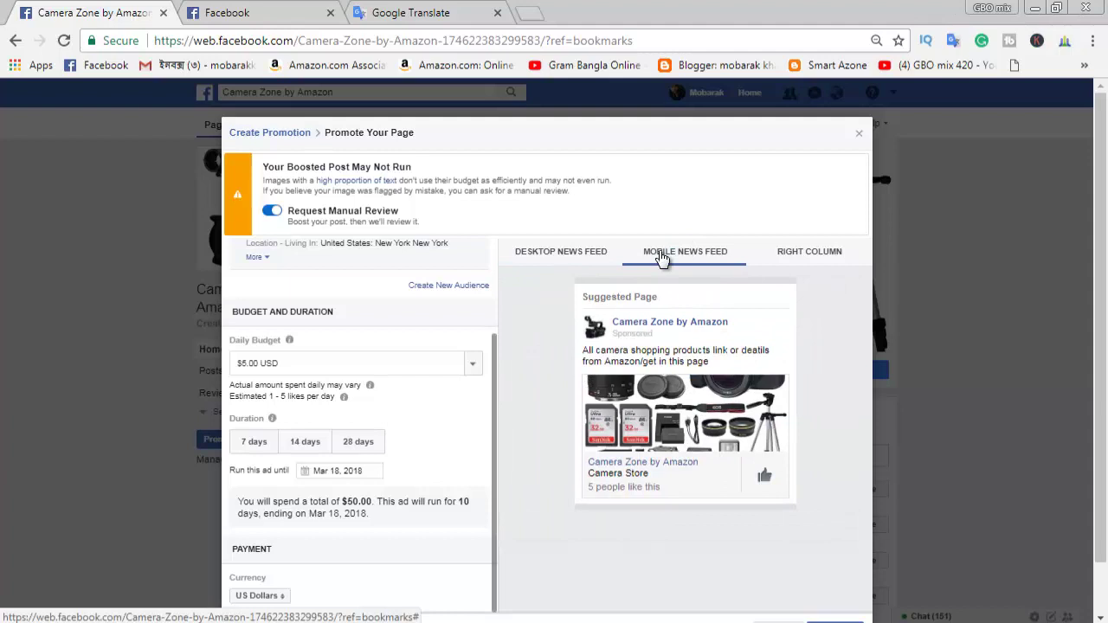
left_click(804, 252)
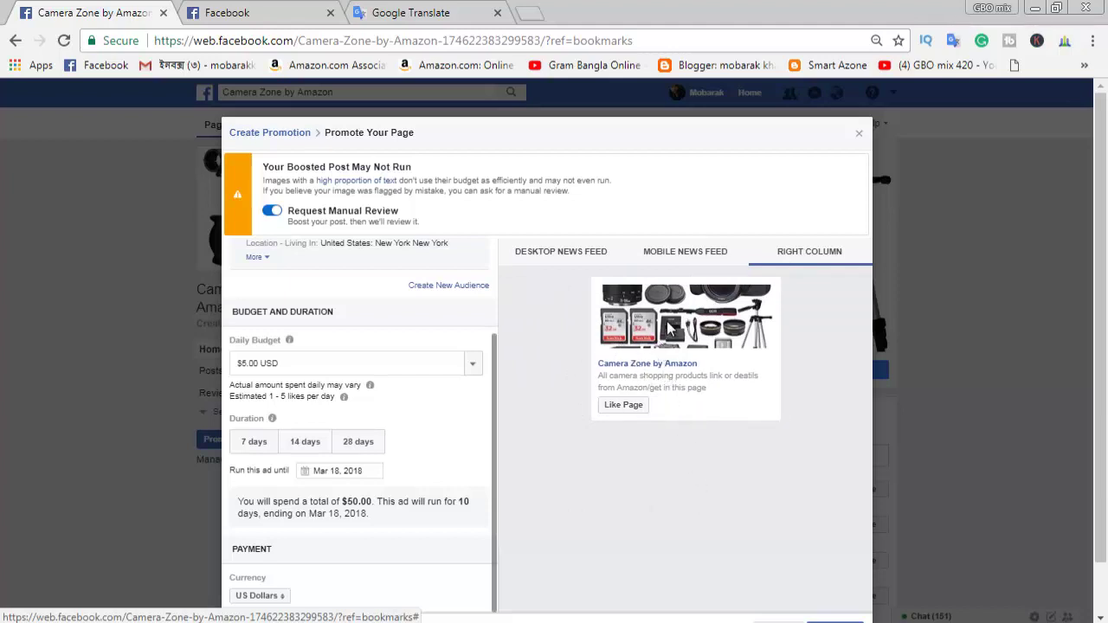
scroll(732, 511, "down", 1)
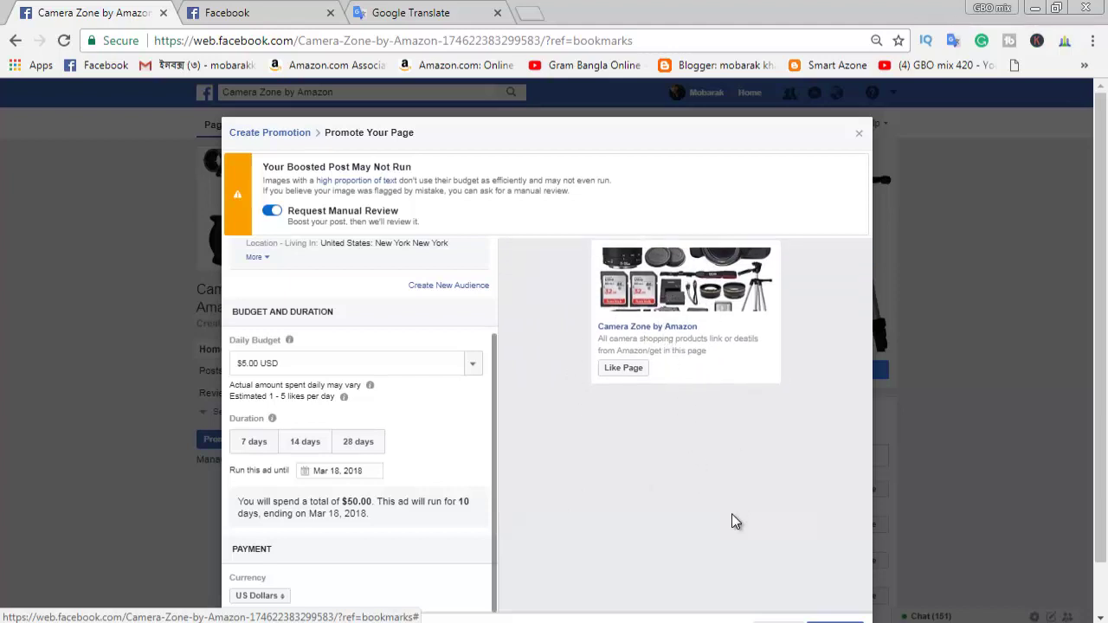
Submit the page promotion, show the payment methods for the United States, and cancel without adding one.
triple_click(639, 135)
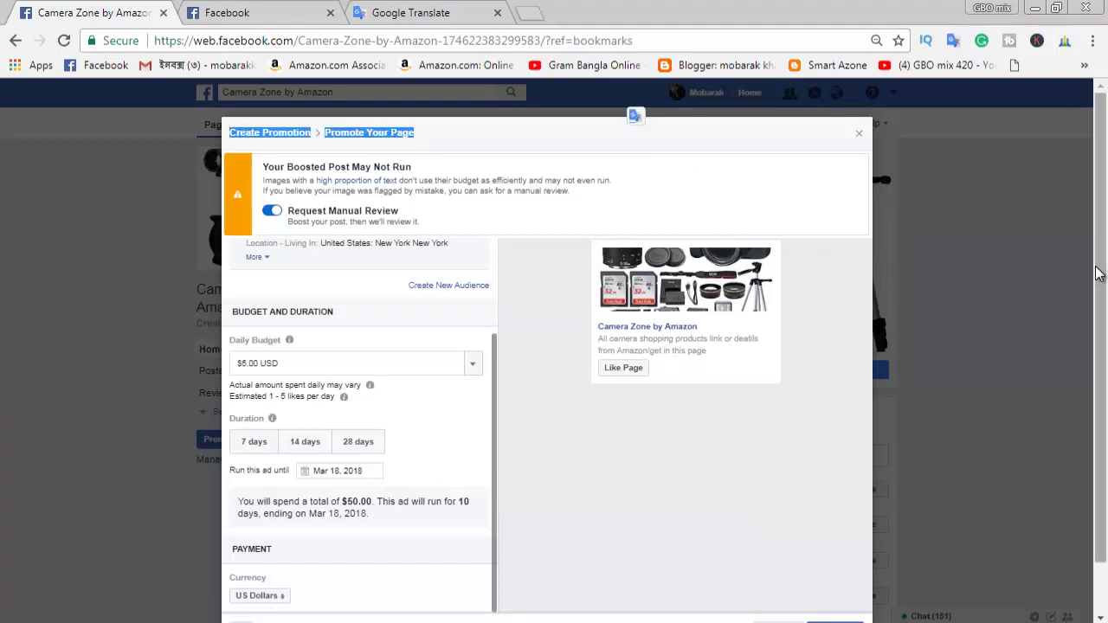
left_click_drag(1097, 273, 1097, 322)
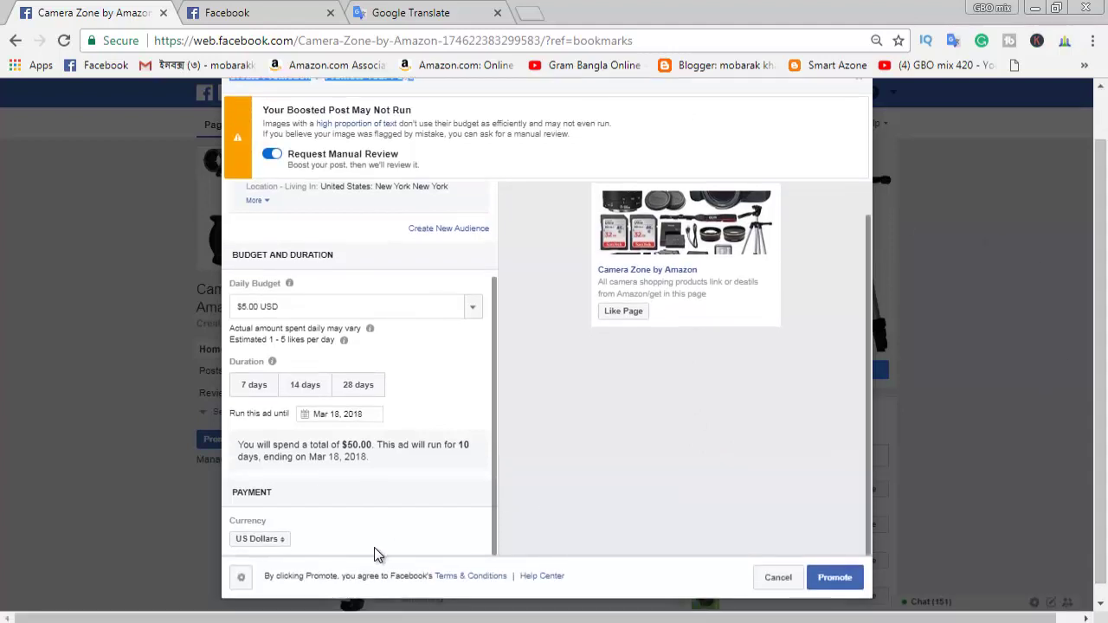
left_click(833, 587)
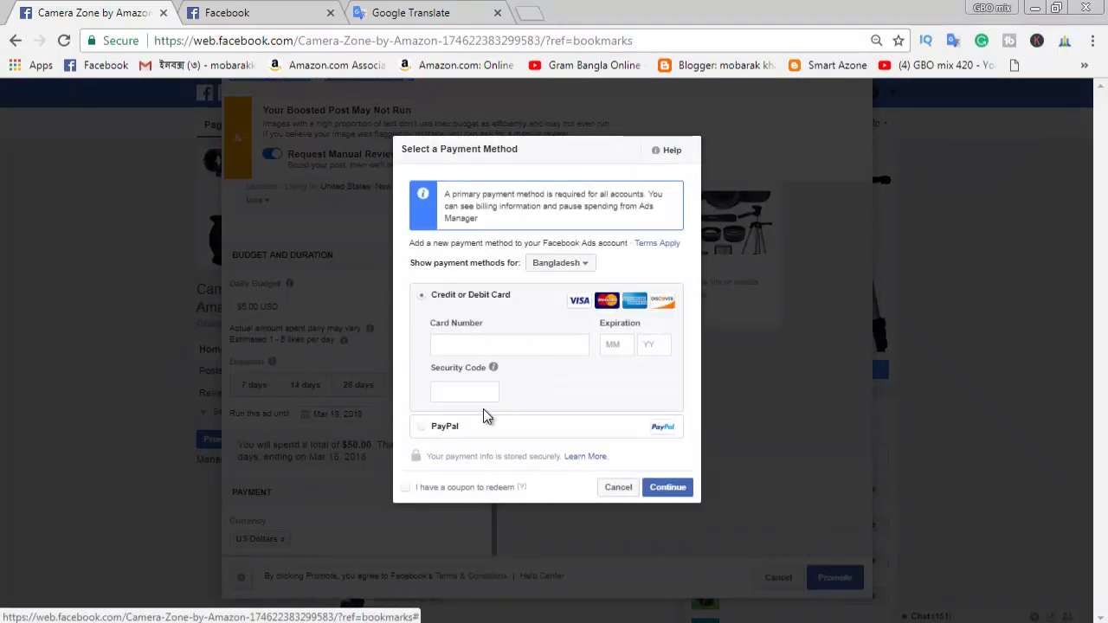
left_click(587, 266)
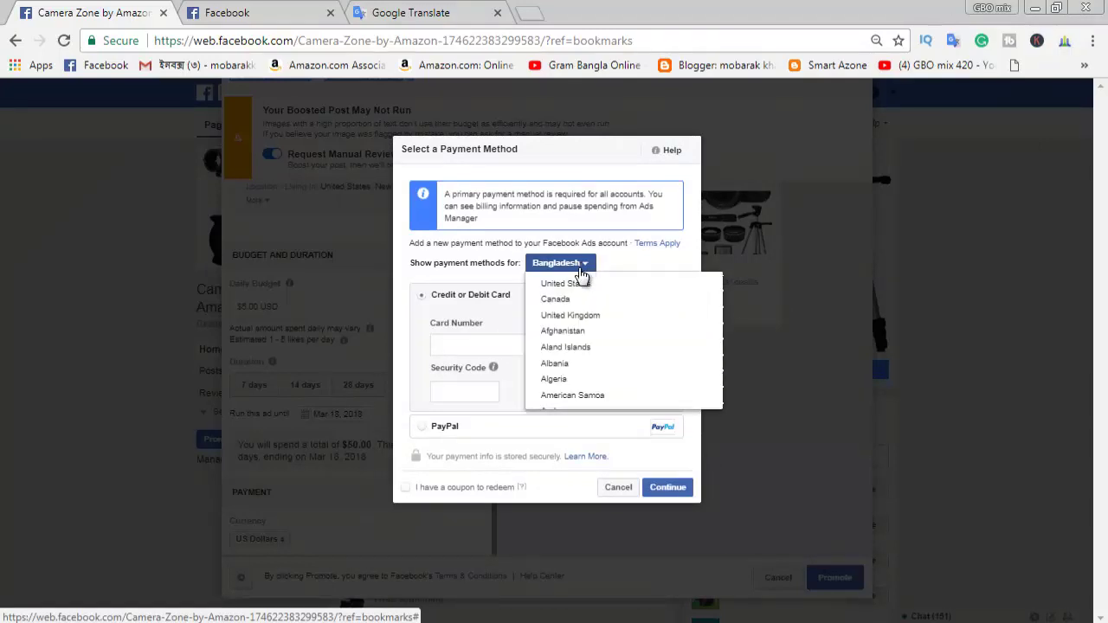
left_click(570, 282)
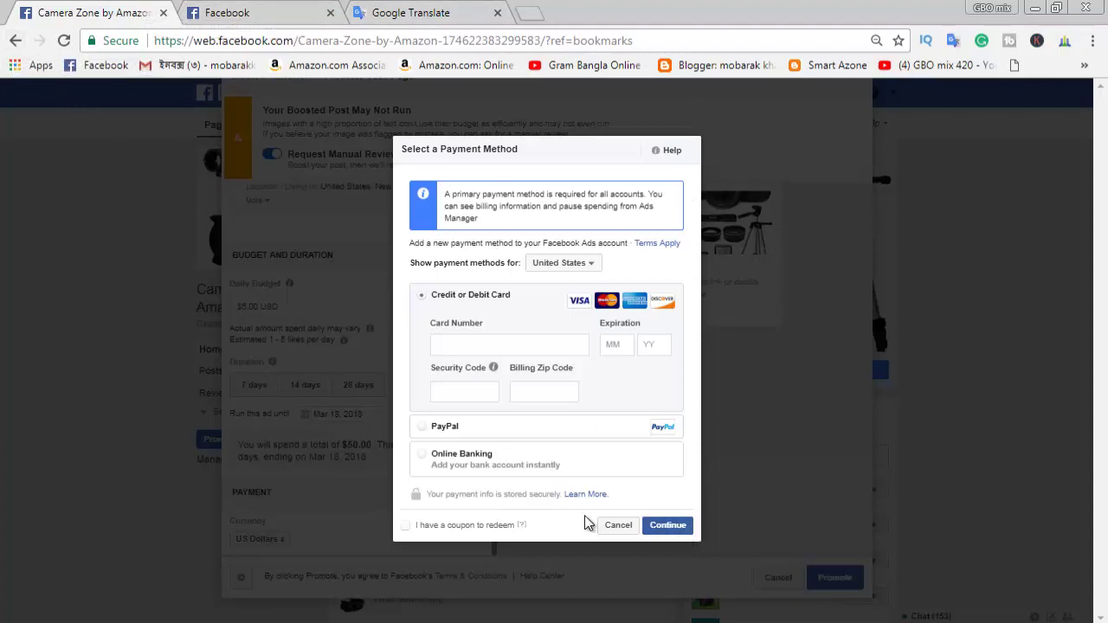
left_click(616, 528)
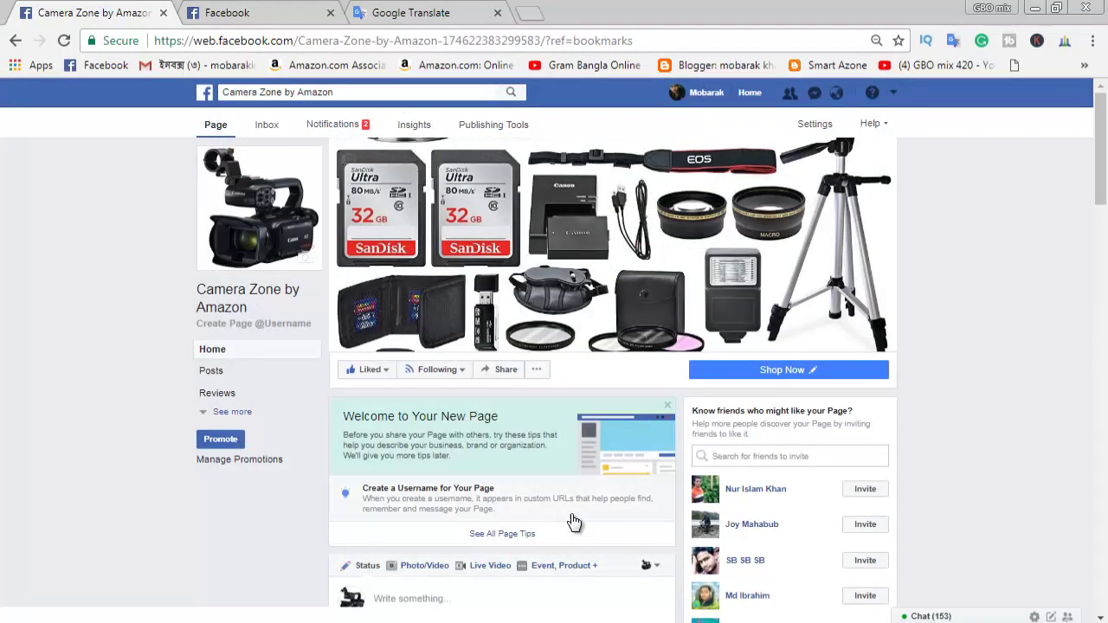
Browse the page's posts down to the Canon EOS Rebel T6i Digital SLR post.
scroll(573, 521, "down", 10)
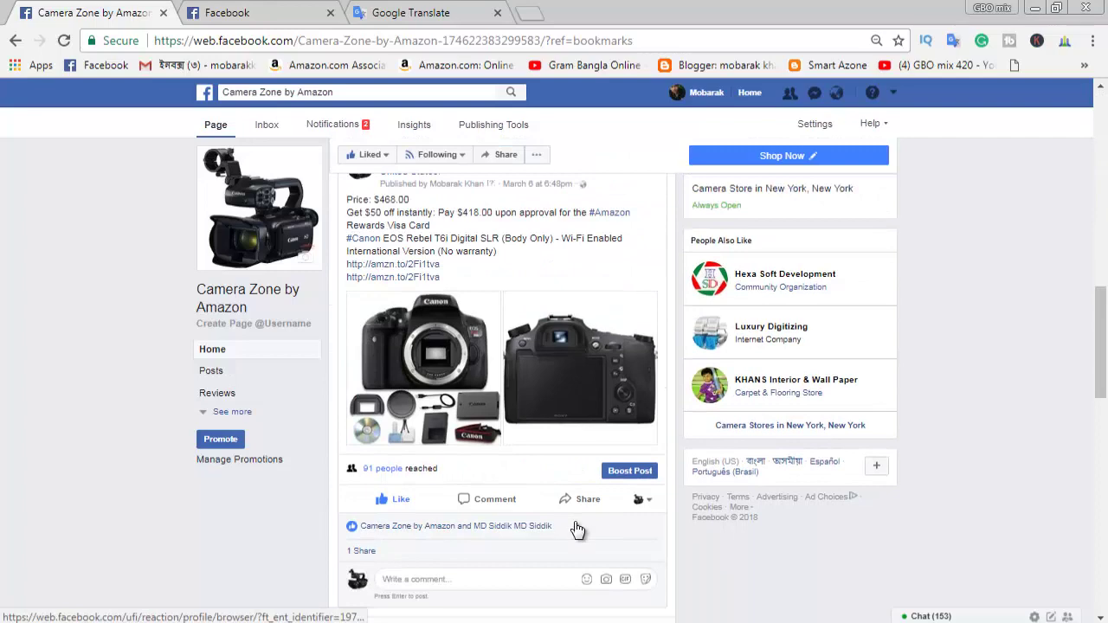